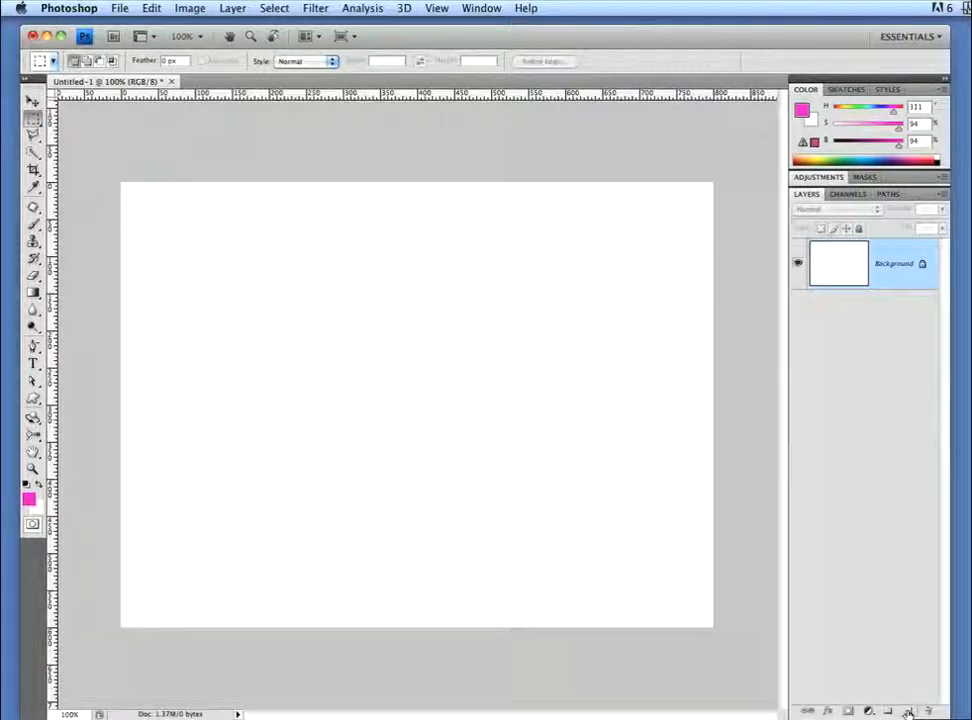
# Step: Add a new layer and draw a pink-filled rectangle about 160 by 150 px in the canvas's left half, ending with nothing selected
pyautogui.click(907, 711)
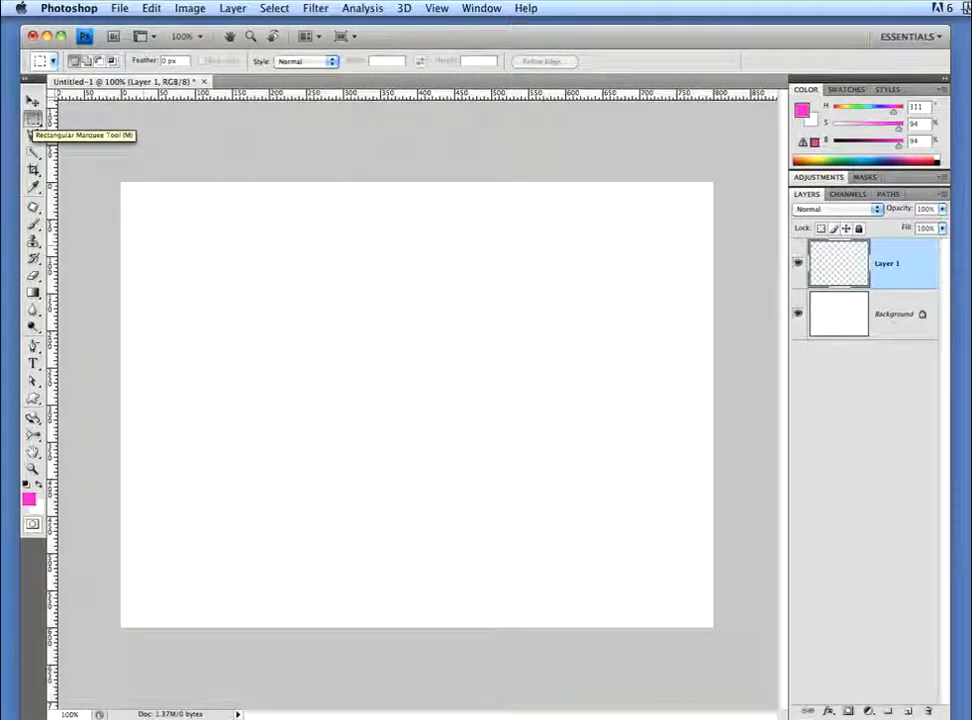
pyautogui.moveTo(183, 297); pyautogui.dragTo(301, 410)
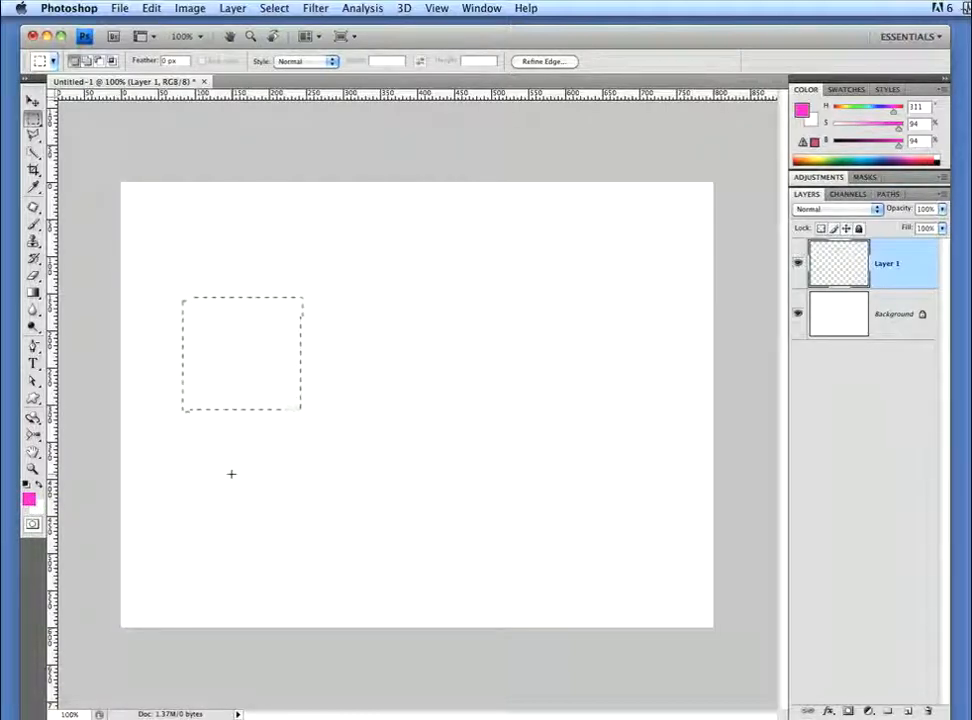
pyautogui.press('alt')
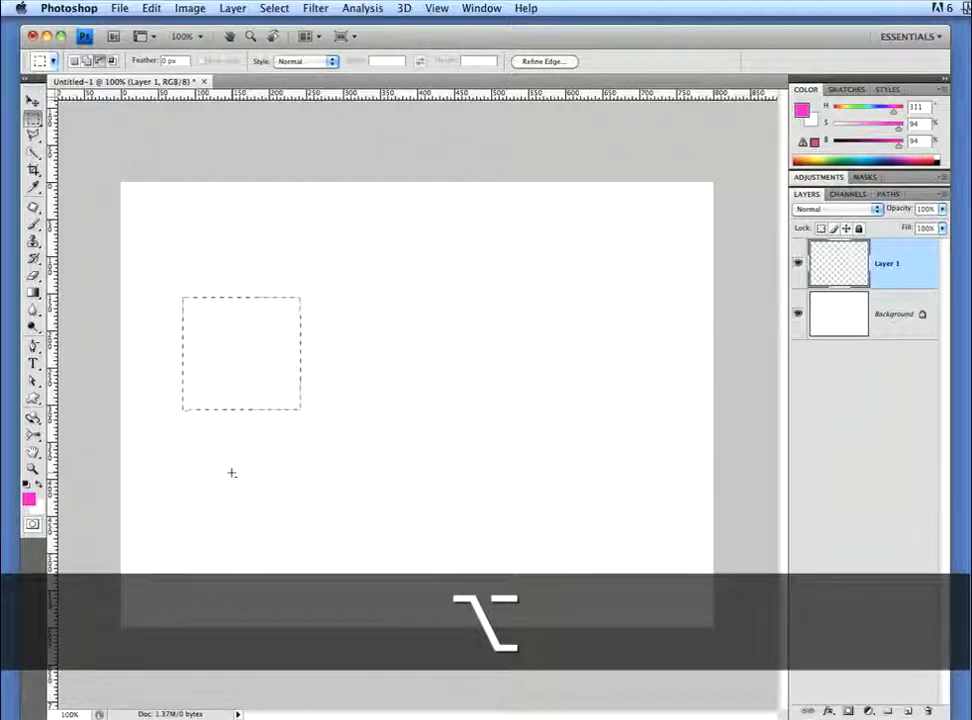
pyautogui.hotkey('alt', 'BackSpace')
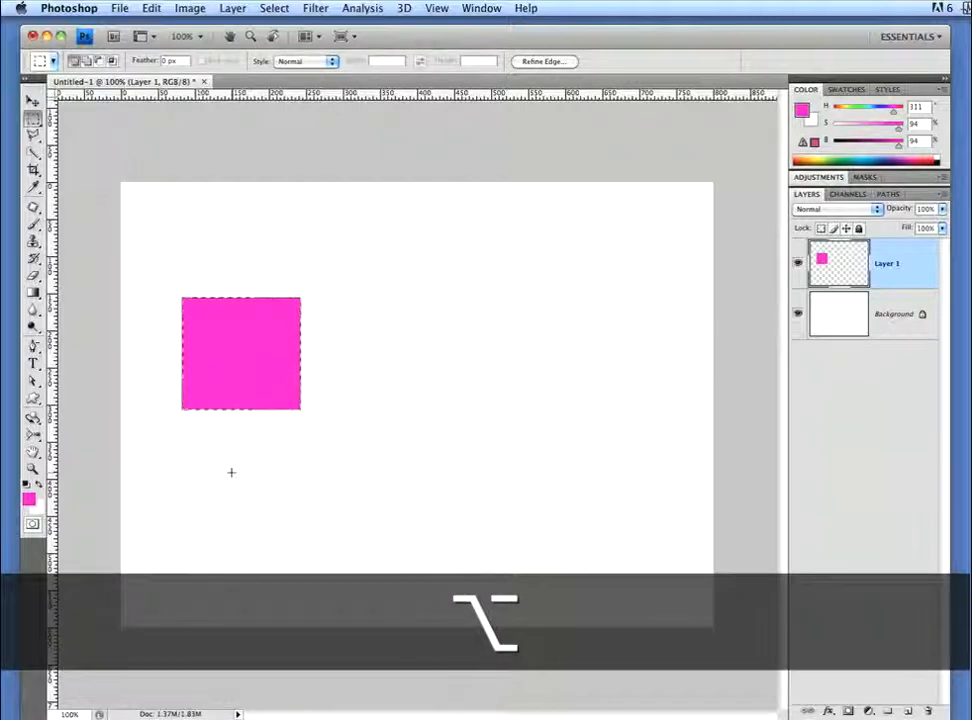
pyautogui.click(327, 264)
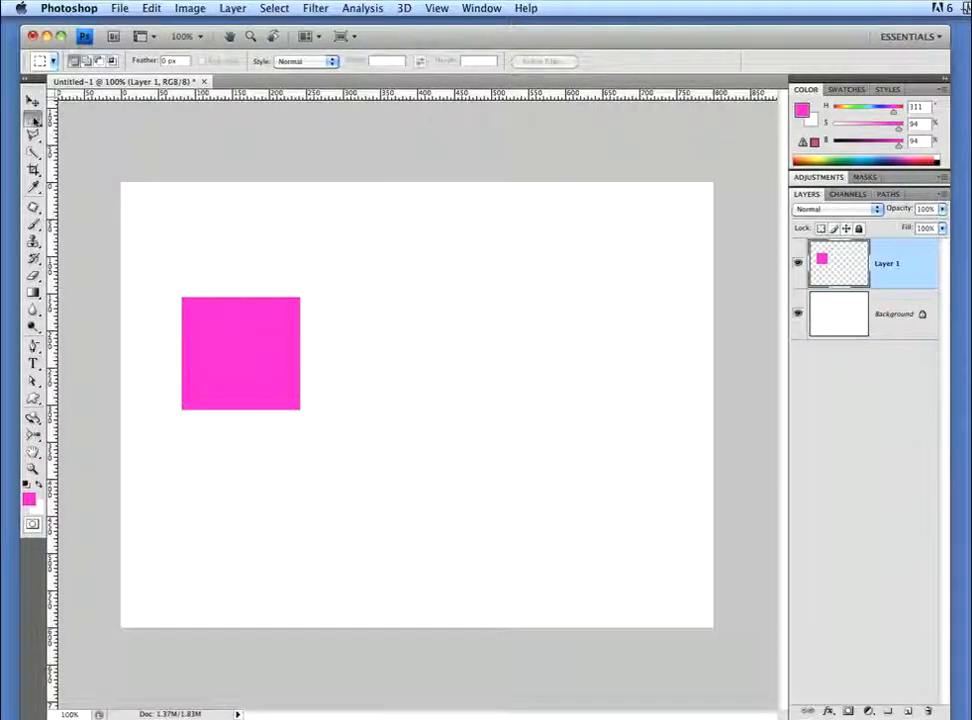
# Step: Draw a circular selection about 150 px across beside the pink square, fill it with green of hue 112°, and deselect
pyautogui.moveTo(35, 120); pyautogui.dragTo(80, 132)
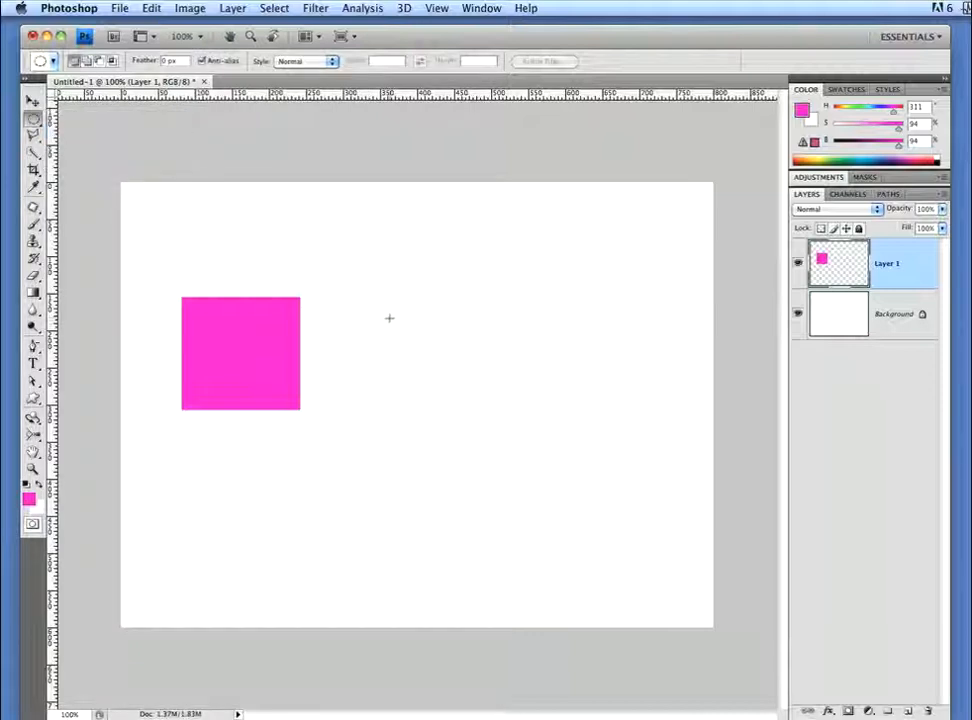
pyautogui.press('shift')
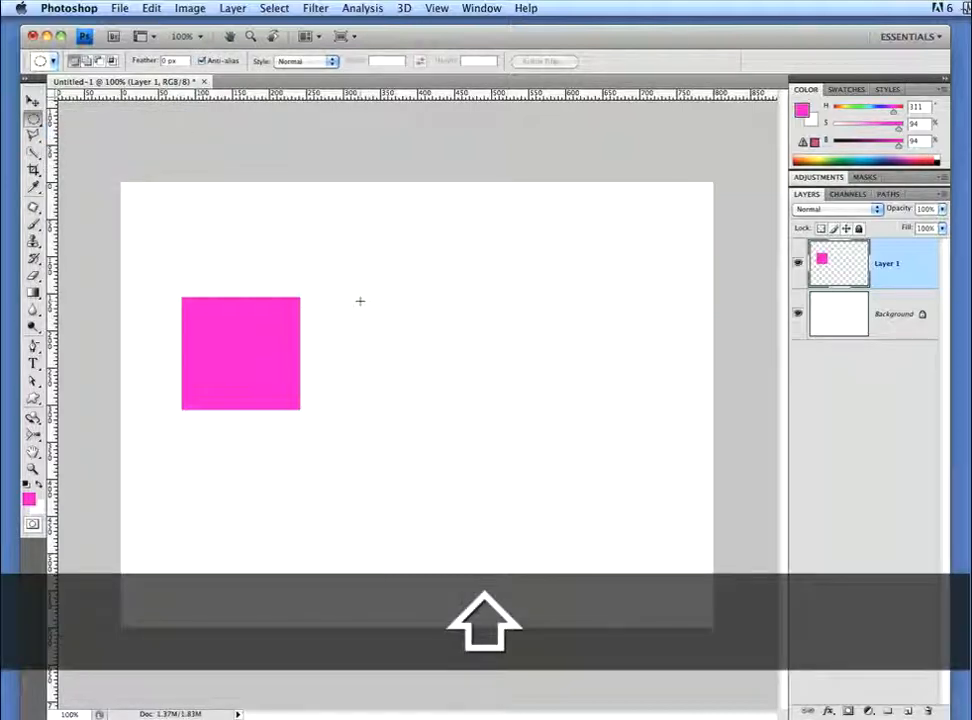
pyautogui.moveTo(419, 358); pyautogui.dragTo(475, 406)
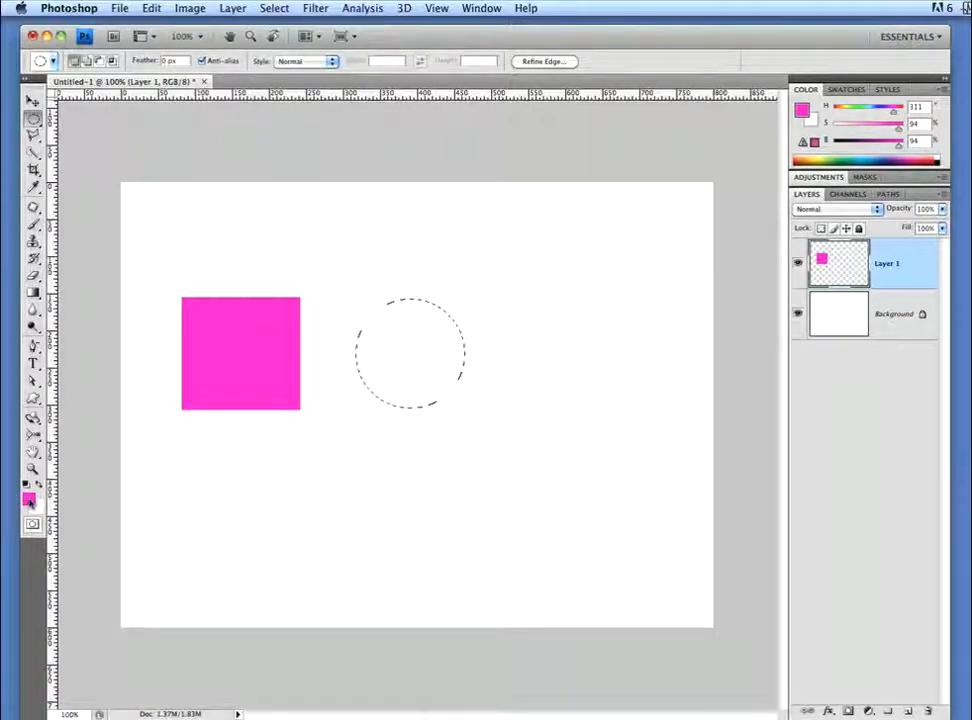
pyautogui.click(28, 498)
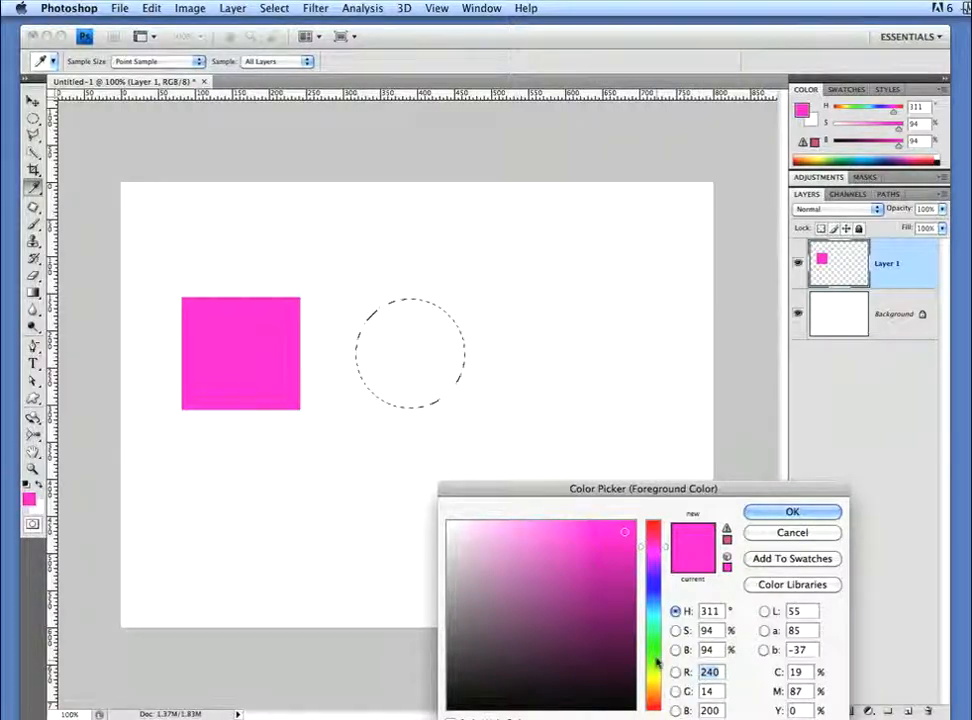
pyautogui.click(652, 650)
pyautogui.click(767, 516)
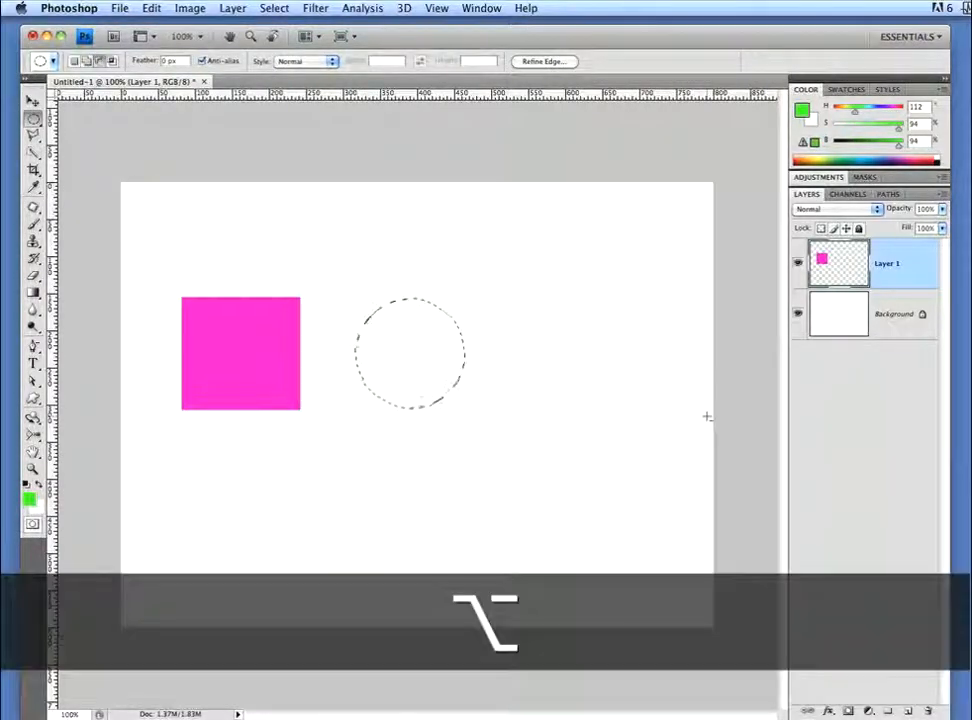
pyautogui.hotkey('alt', 'BackSpace')
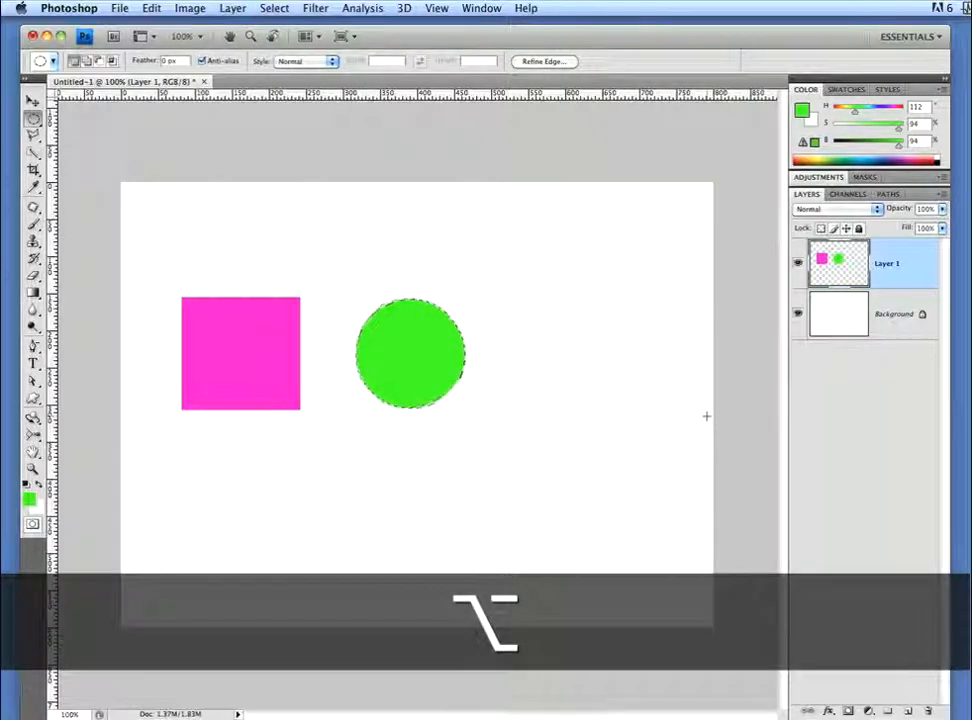
pyautogui.click(575, 299)
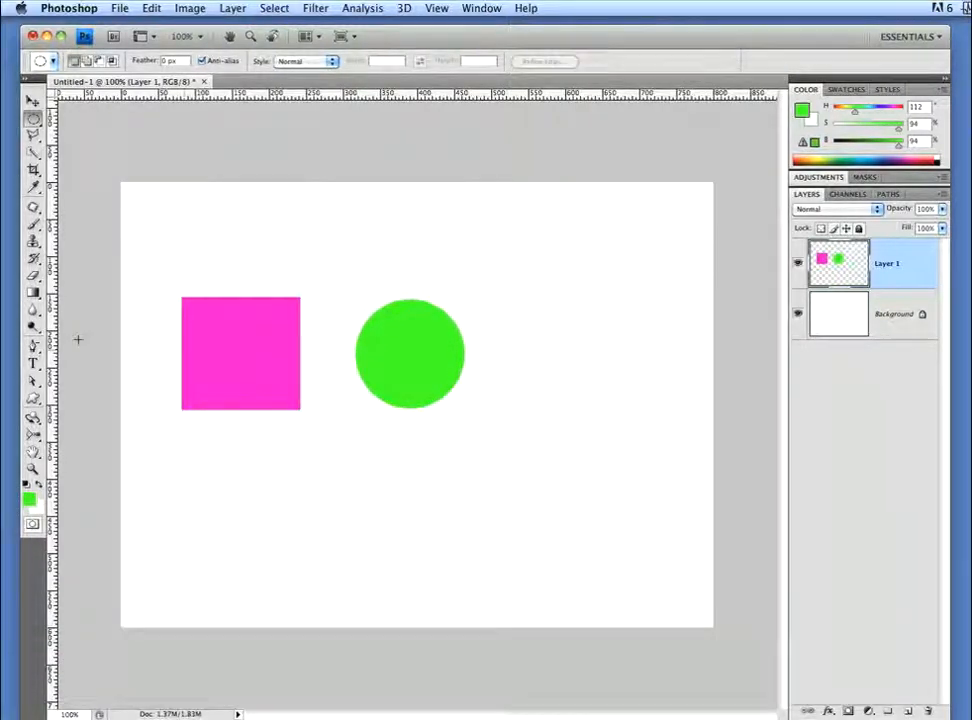
# Step: Outline a triangle beside the green circle with the Polygonal Lasso, fill it with blue of hue 250°, and deselect
pyautogui.click(35, 139)
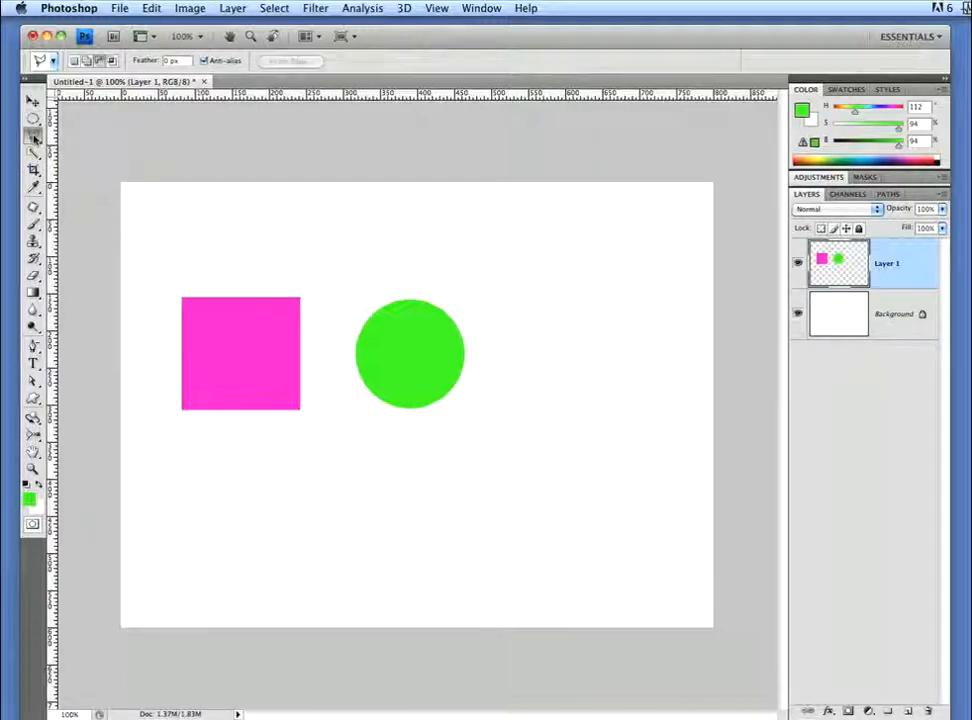
pyautogui.moveTo(549, 299)
pyautogui.mouseDown()
pyautogui.moveTo(524, 363)
pyautogui.moveTo(495, 397)
pyautogui.moveTo(674, 405)
pyautogui.moveTo(621, 402)
pyautogui.moveTo(588, 300)
pyautogui.moveTo(556, 292)
pyautogui.mouseUp()
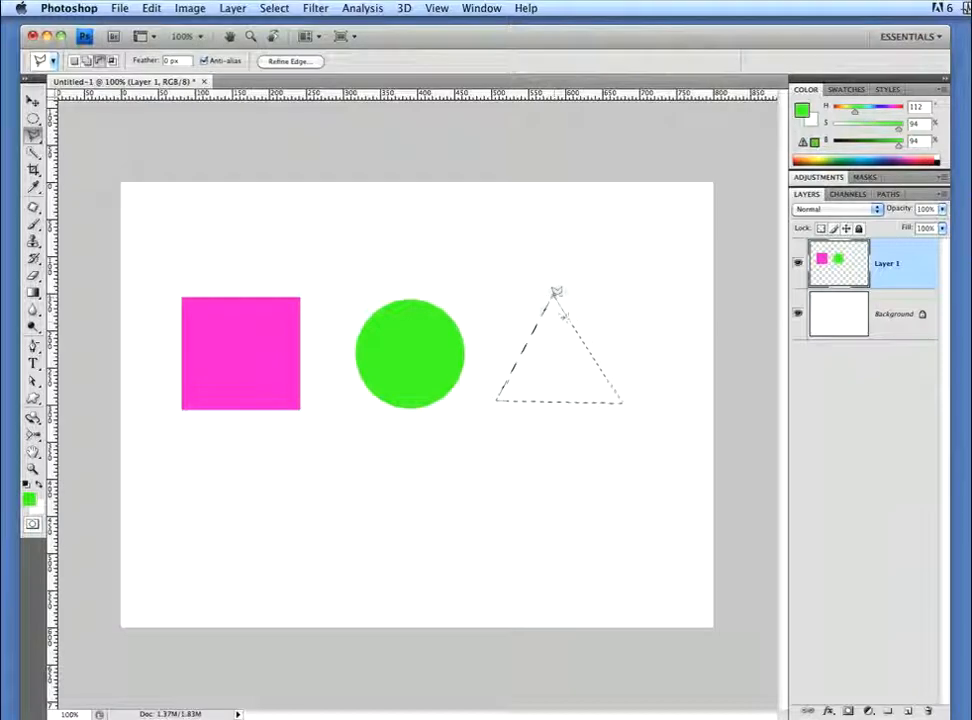
pyautogui.click(29, 500)
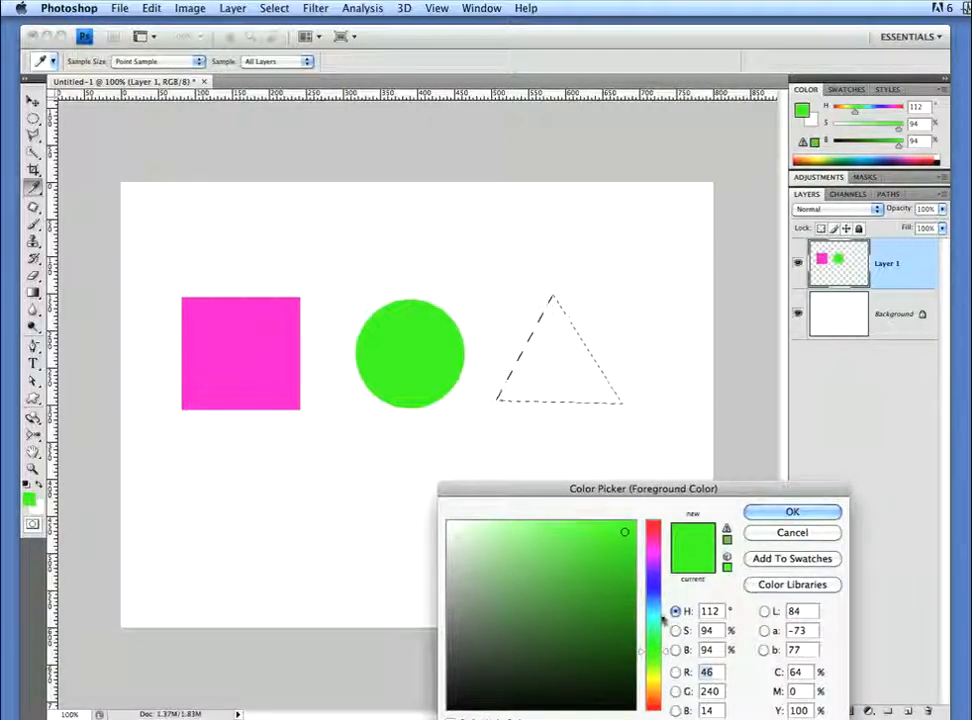
pyautogui.click(656, 579)
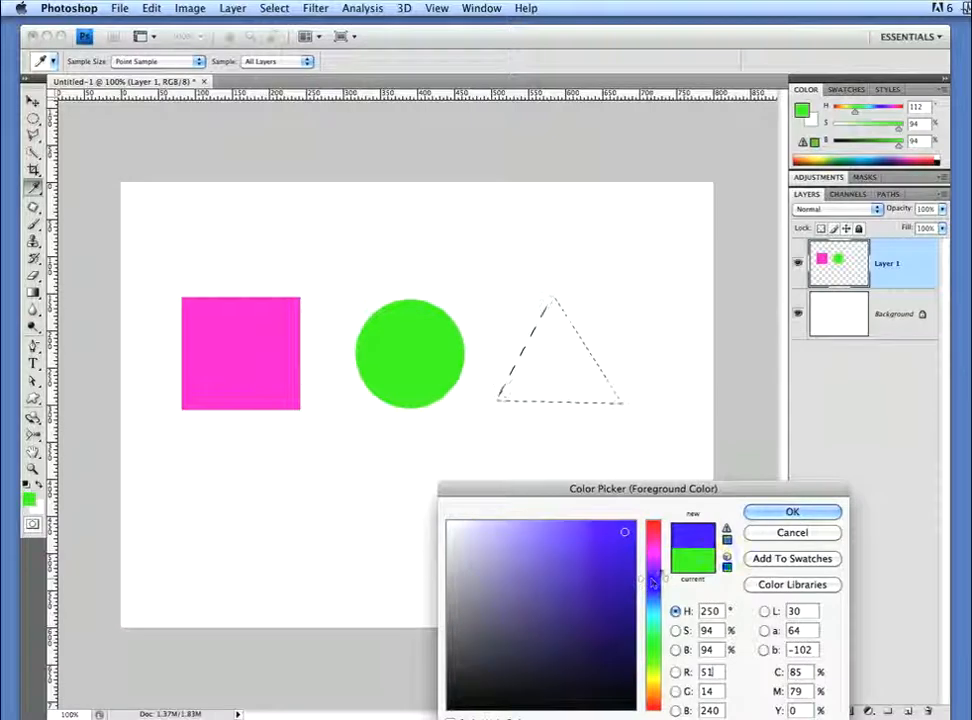
pyautogui.click(813, 512)
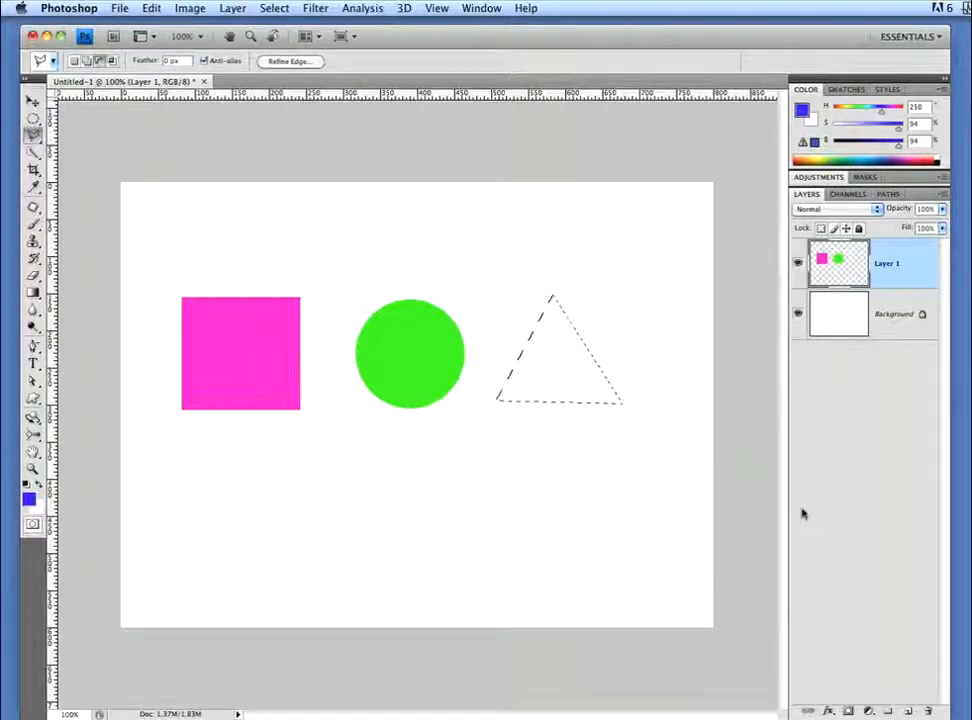
pyautogui.hotkey('alt', 'BackSpace')
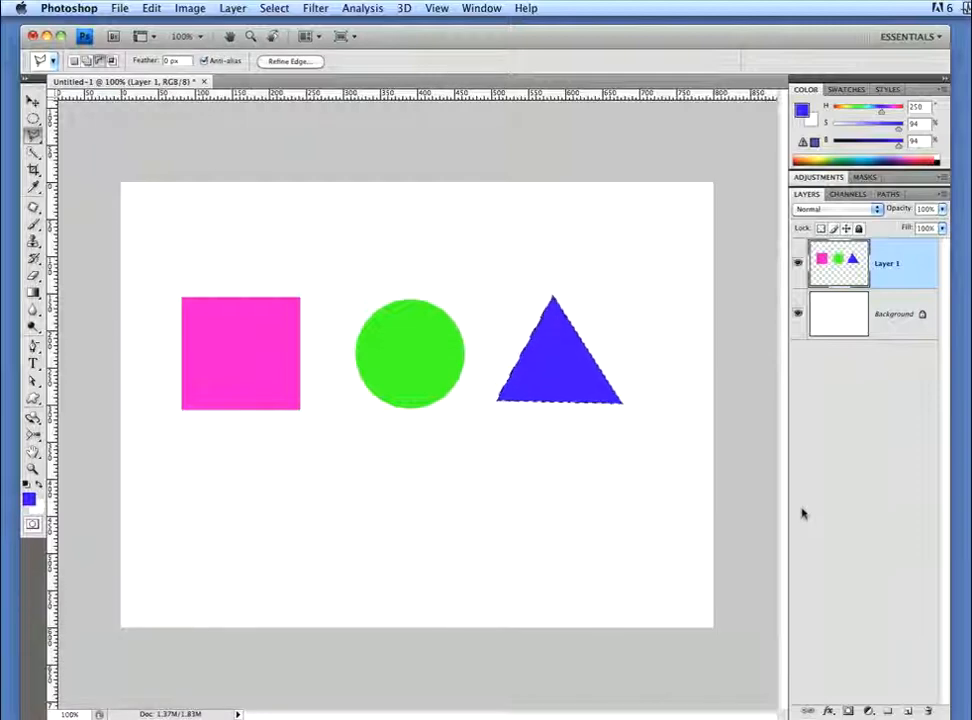
pyautogui.press('super+d')
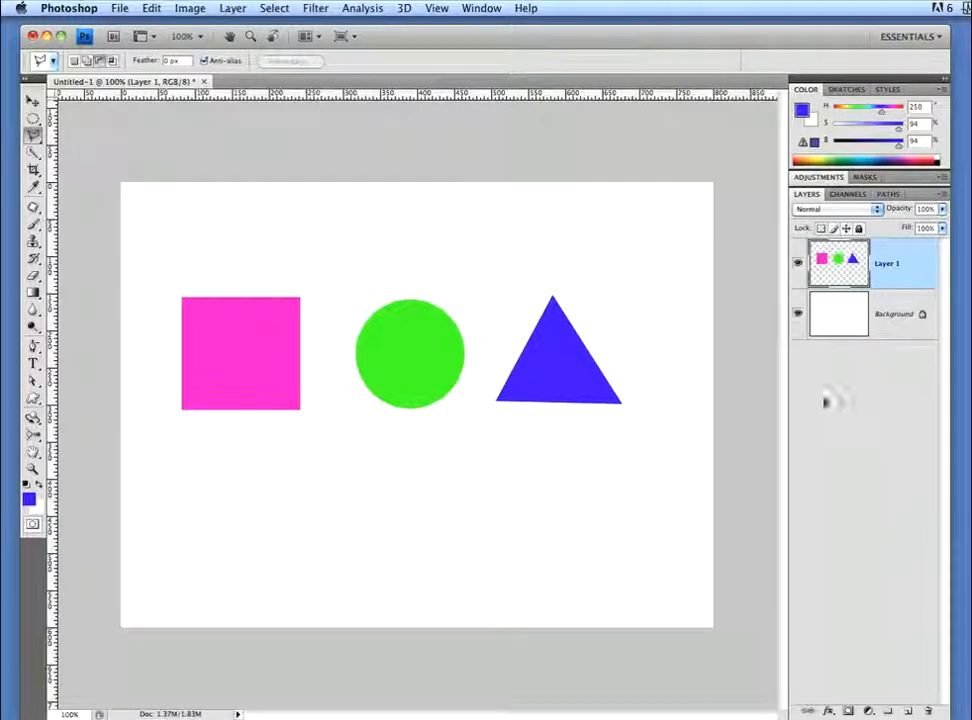
# Step: Hide the Background layer and place a loose rectangular marquee selection around the pink square
pyautogui.click(798, 316)
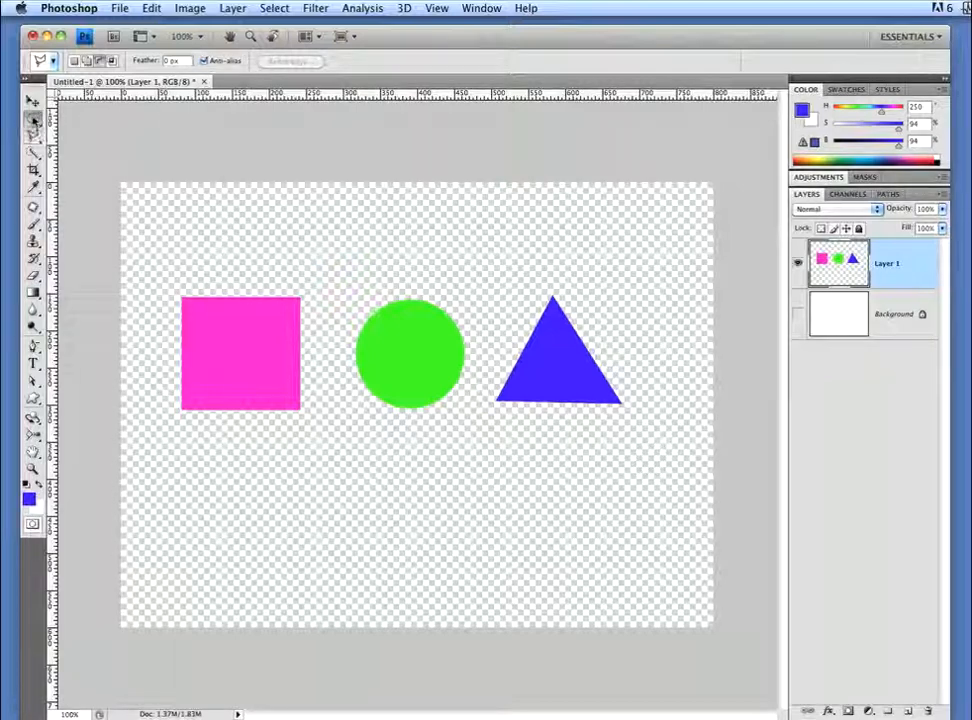
pyautogui.click(33, 118)
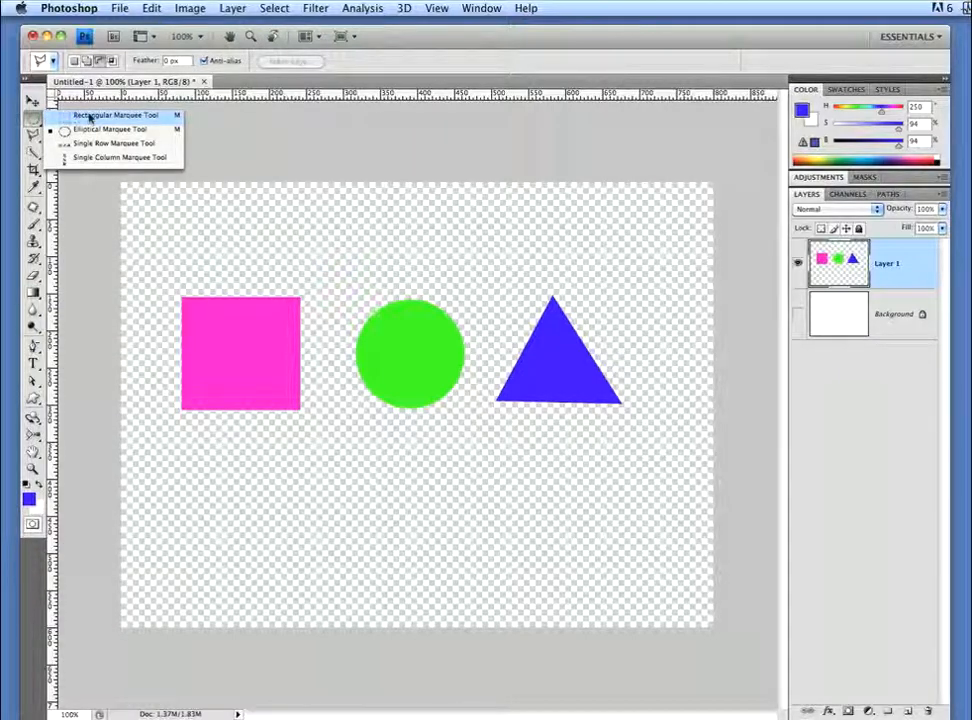
pyautogui.click(95, 118)
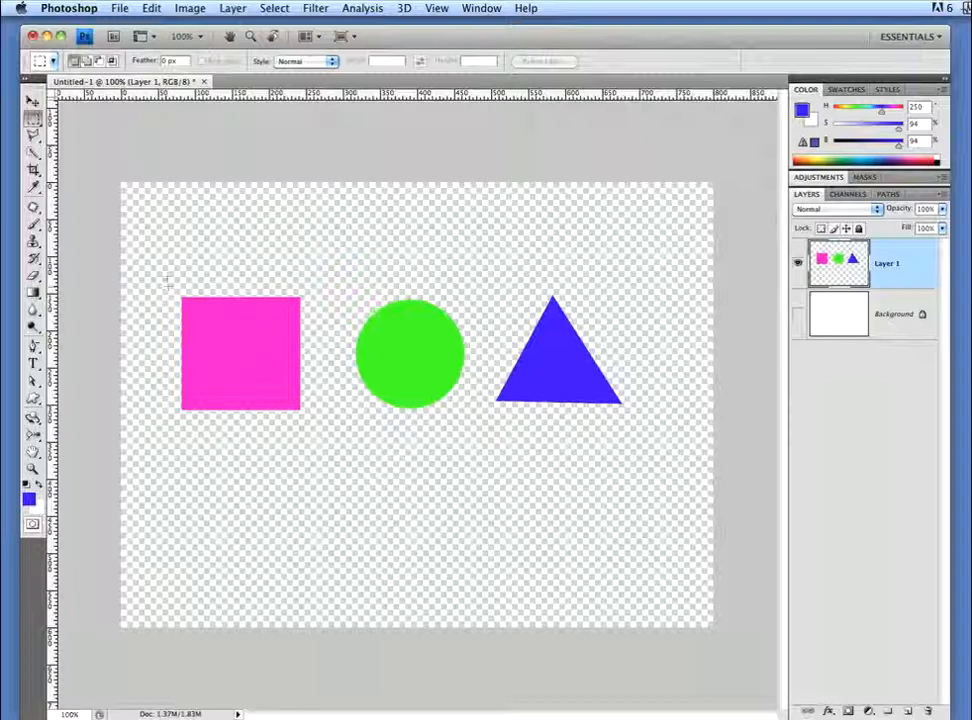
pyautogui.moveTo(166, 275); pyautogui.dragTo(332, 451)
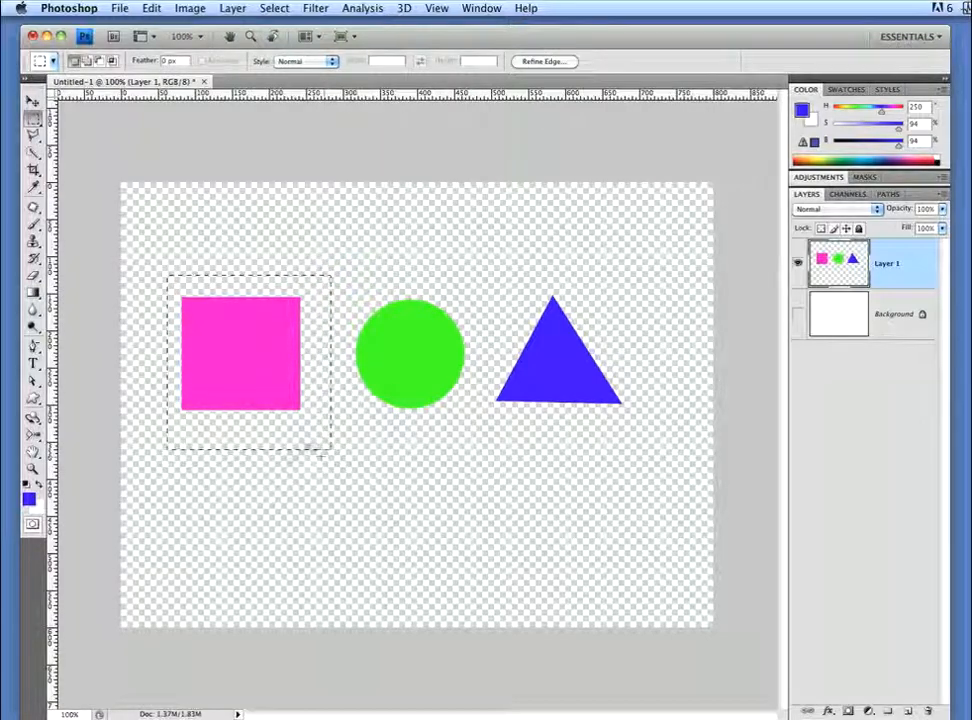
pyautogui.moveTo(290, 383); pyautogui.dragTo(267, 364)
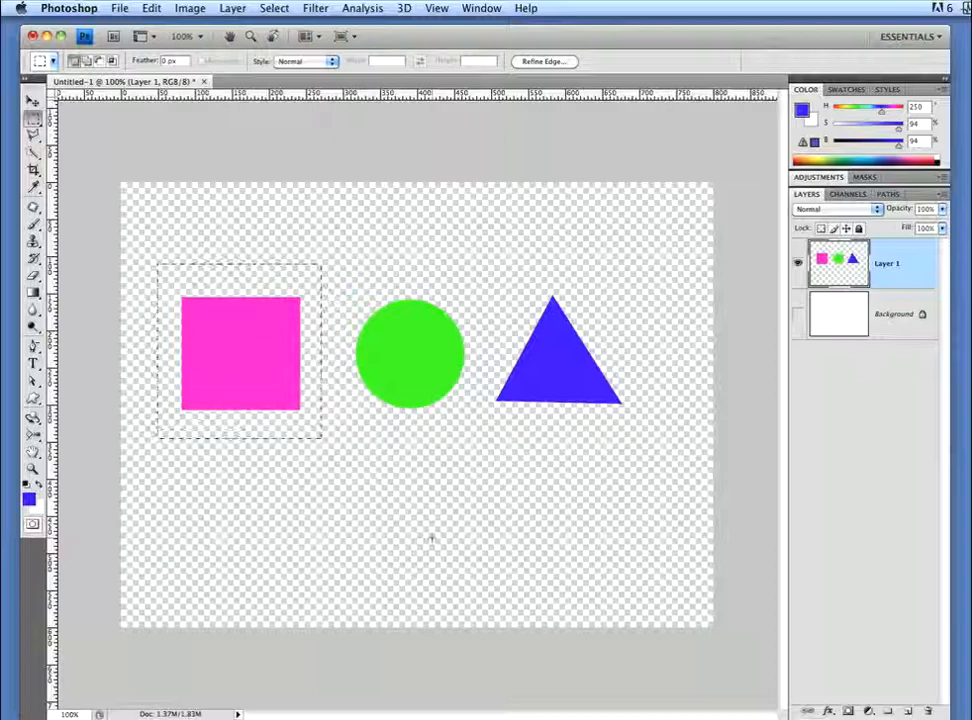
# Step: Nudge the selected pixels up so the selection snaps to the pink square, and shift the square slightly left
pyautogui.press('super')
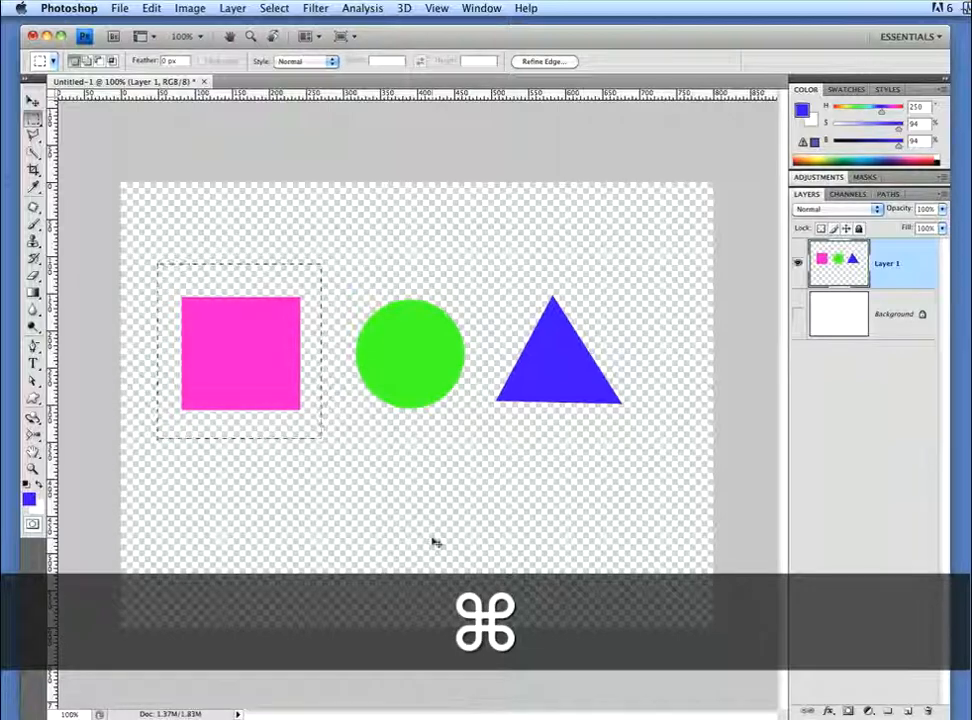
pyautogui.press('super+Up')
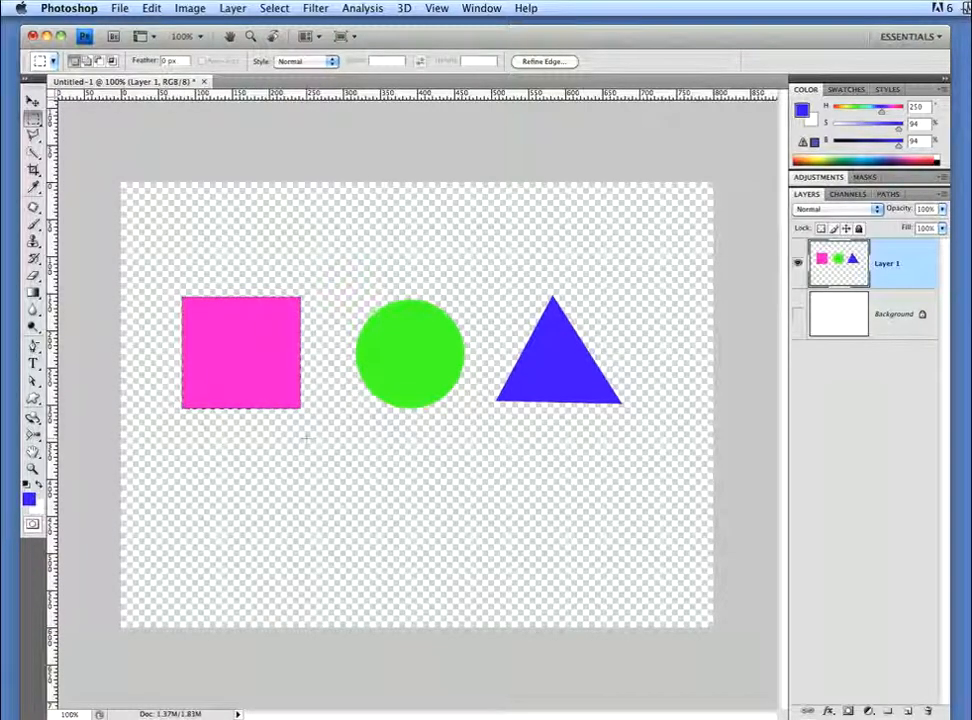
pyautogui.moveTo(228, 358)
pyautogui.mouseDown()
pyautogui.moveTo(231, 473)
pyautogui.moveTo(451, 512)
pyautogui.moveTo(397, 495)
pyautogui.moveTo(223, 360)
pyautogui.moveTo(243, 272)
pyautogui.moveTo(230, 371)
pyautogui.moveTo(301, 482)
pyautogui.moveTo(256, 362)
pyautogui.moveTo(228, 356)
pyautogui.moveTo(225, 364)
pyautogui.mouseUp()
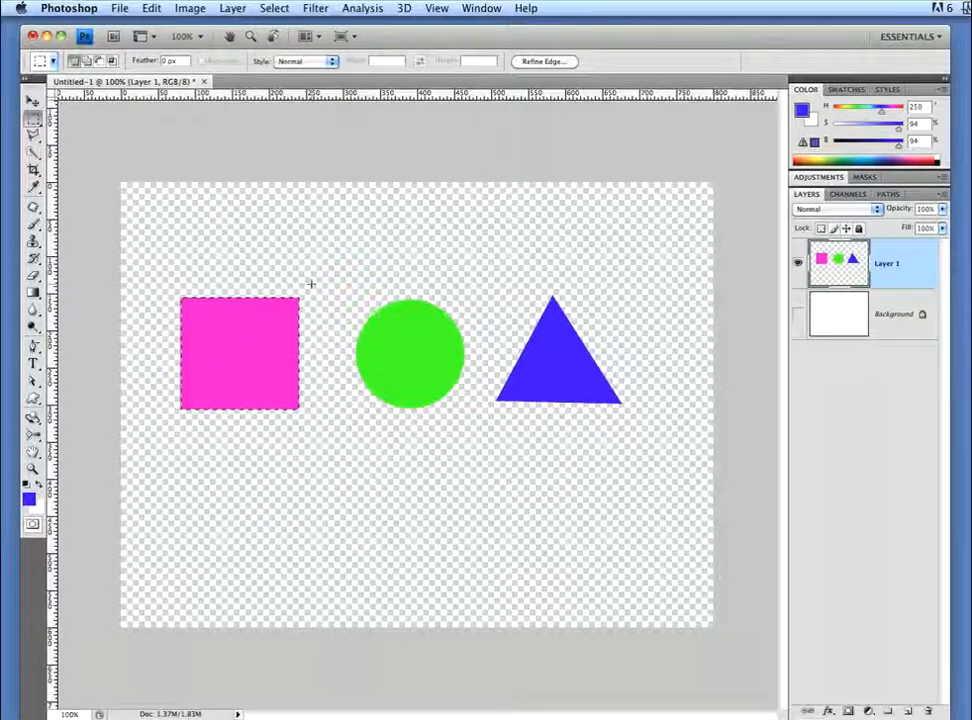
# Step: Marquee the green circle, nudge its pixels up to fit the selection, move it left toward the pink square, and deselect
pyautogui.moveTo(347, 272); pyautogui.dragTo(455, 437)
pyautogui.moveTo(466, 434); pyautogui.dragTo(475, 437)
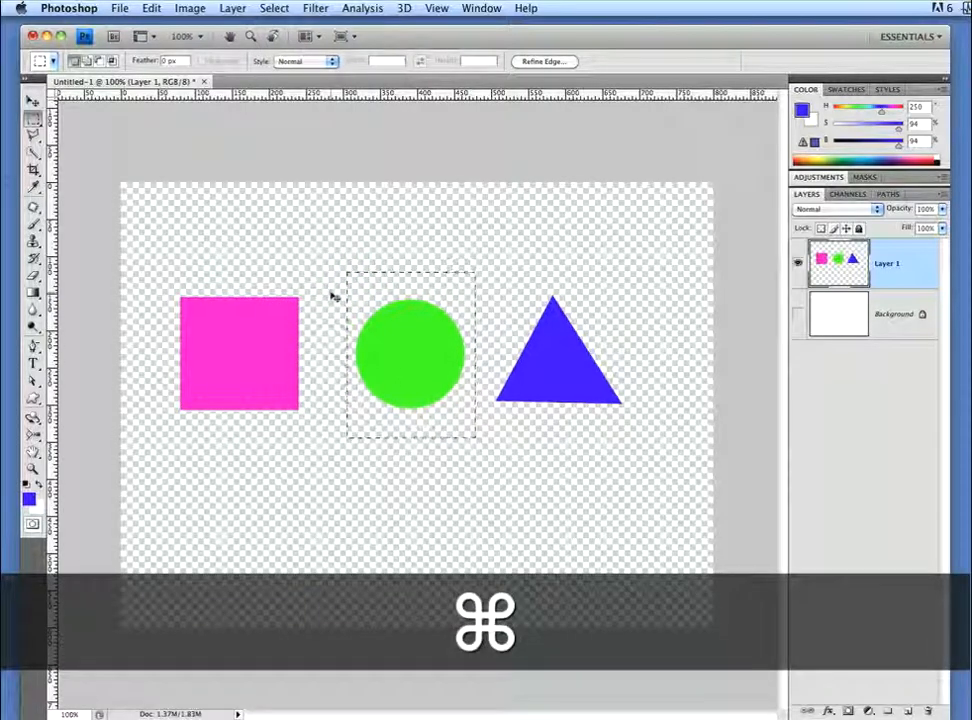
pyautogui.press('super+Up')
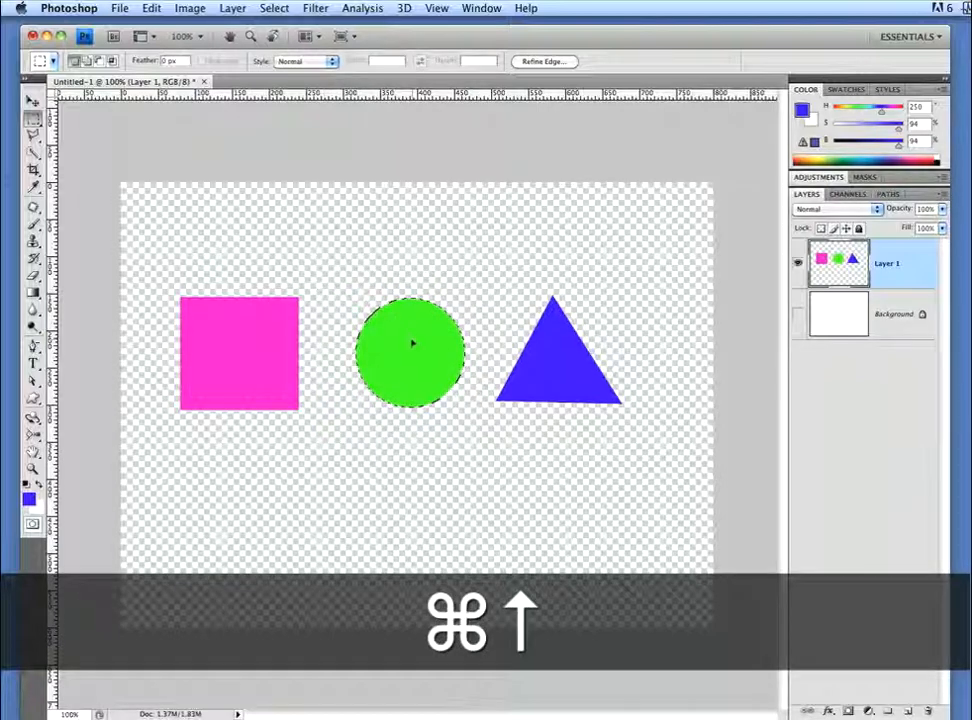
pyautogui.moveTo(406, 347); pyautogui.dragTo(384, 341)
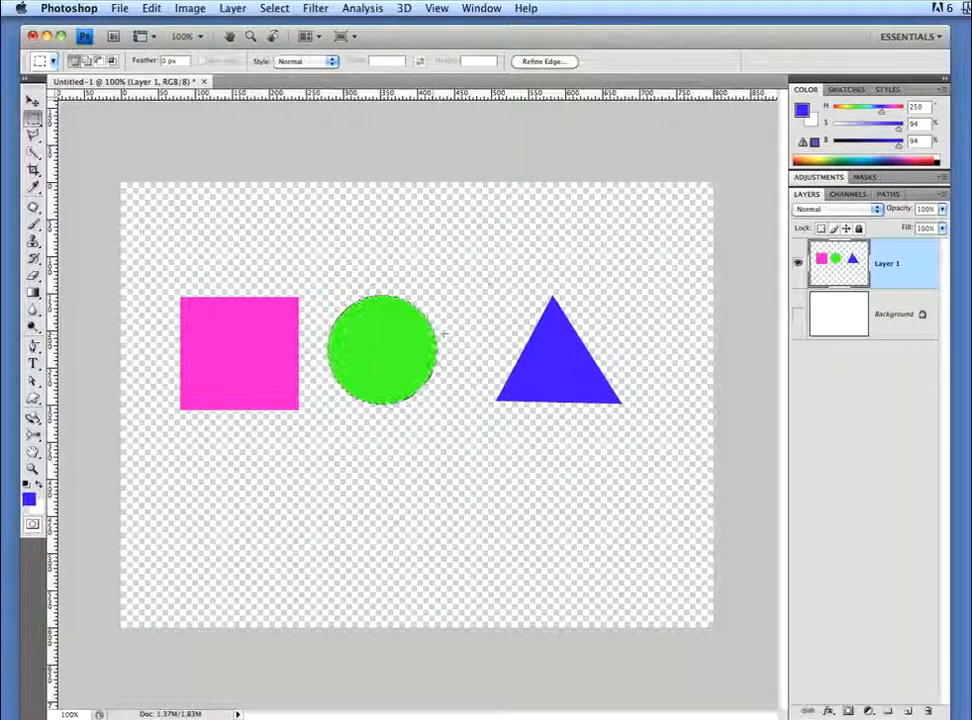
pyautogui.click(481, 282)
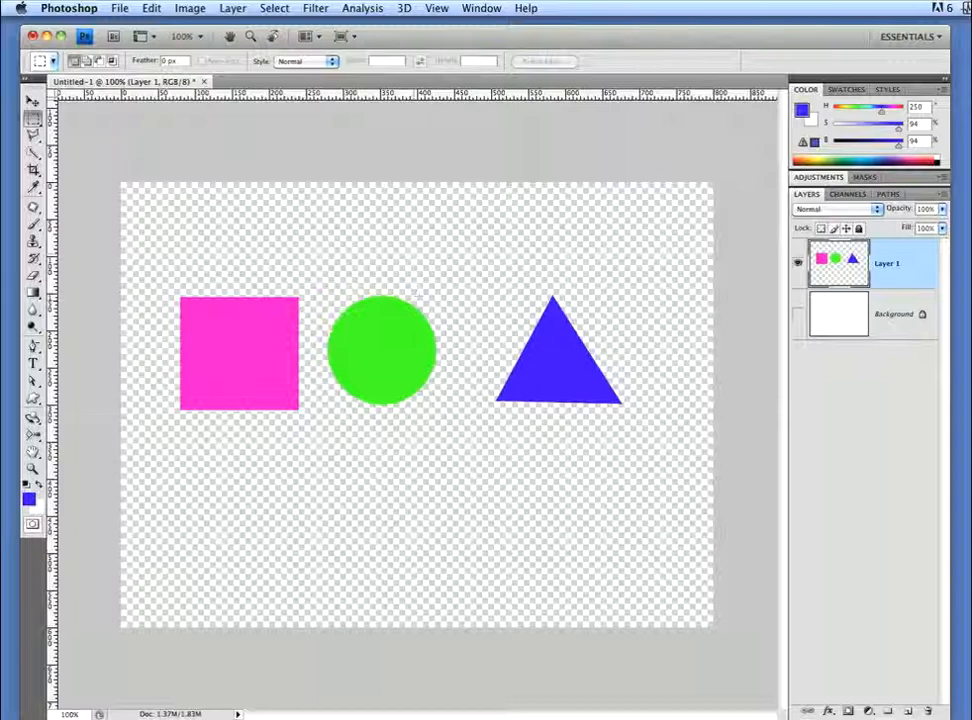
# Step: Draw a rectangular marquee around the moved green circle and nudge its pixels up so the selection fits its outline
pyautogui.moveTo(316, 281); pyautogui.dragTo(453, 424)
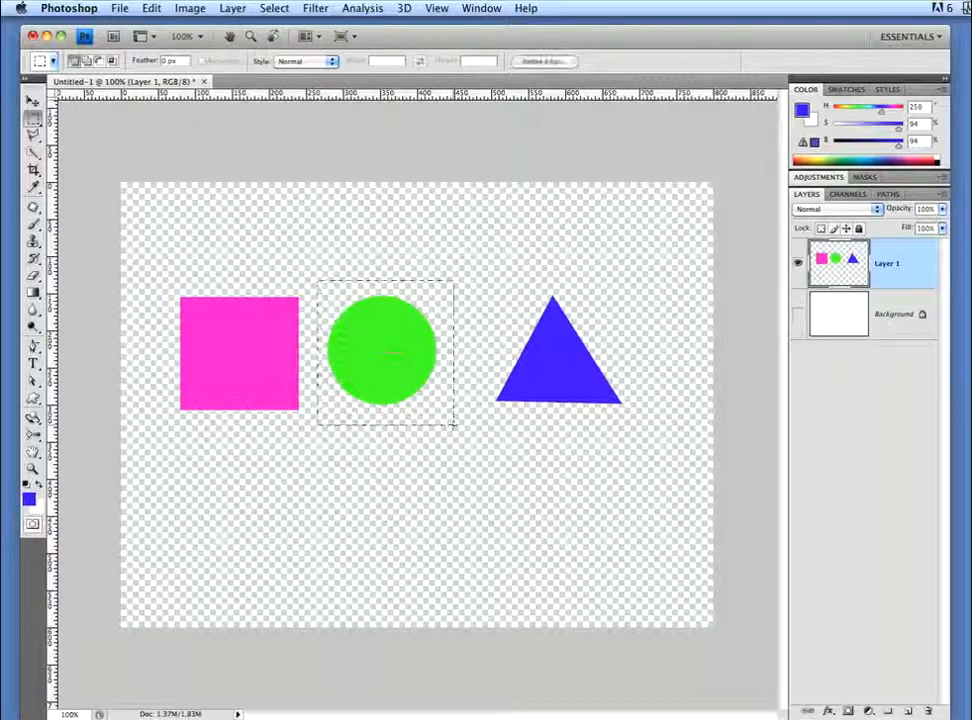
pyautogui.press('super')
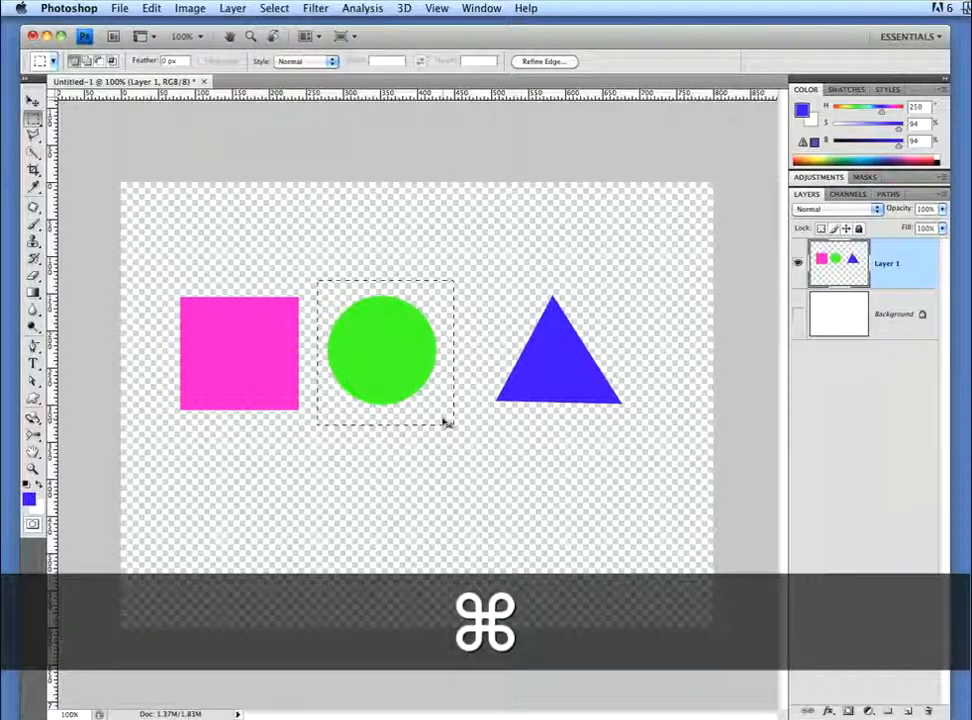
pyautogui.press('super+Up')
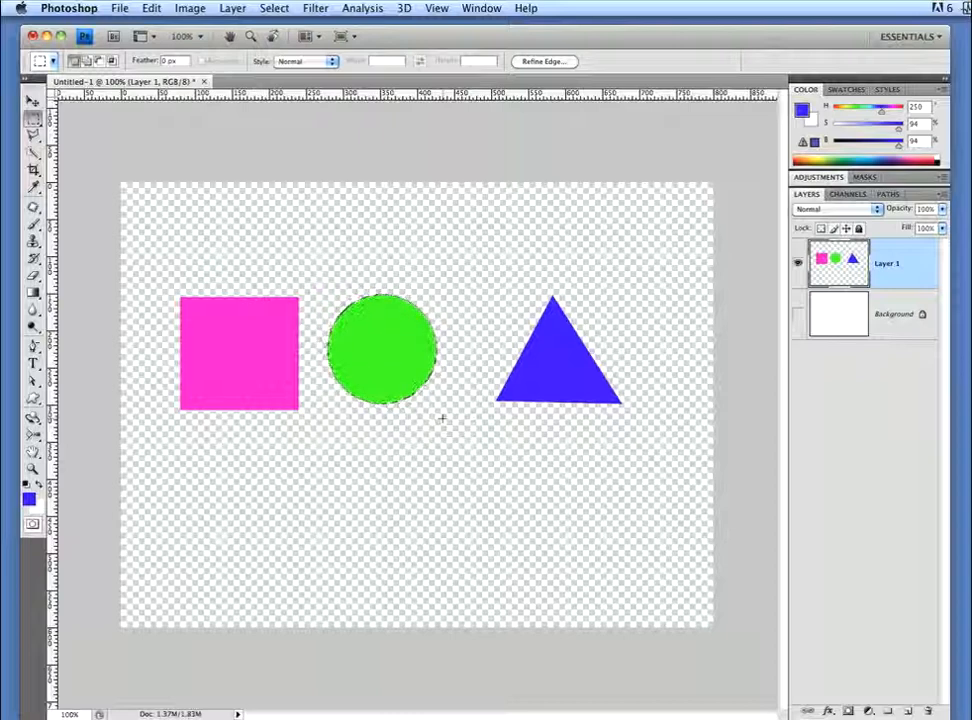
pyautogui.press('super')
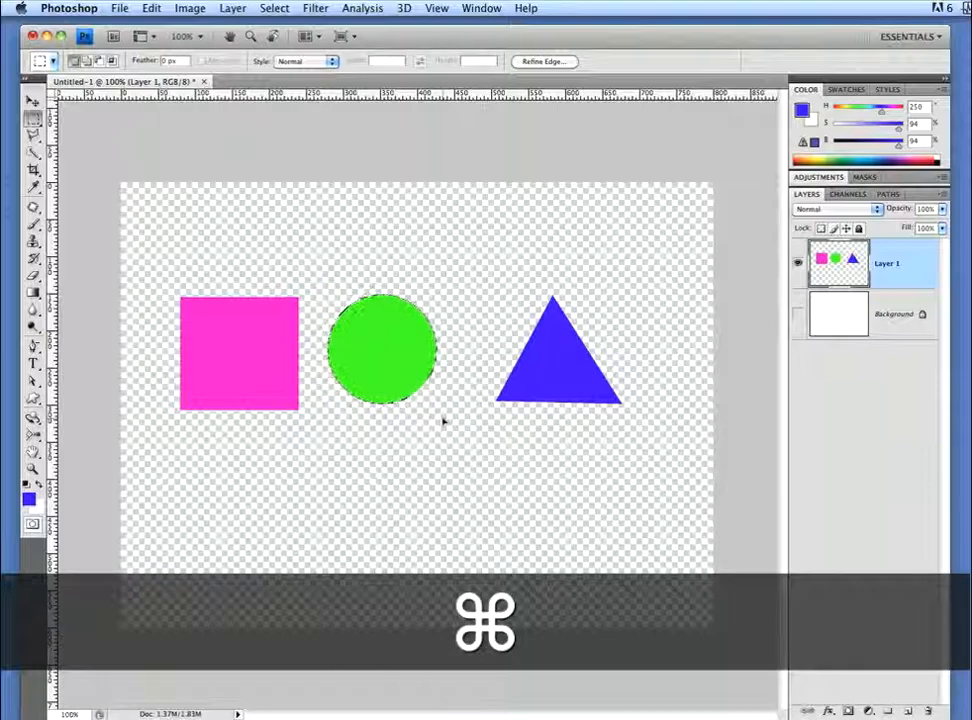
# Step: Copy the selected green circle onto its own new layer and merge it back down into Layer 1
pyautogui.press('super+j')
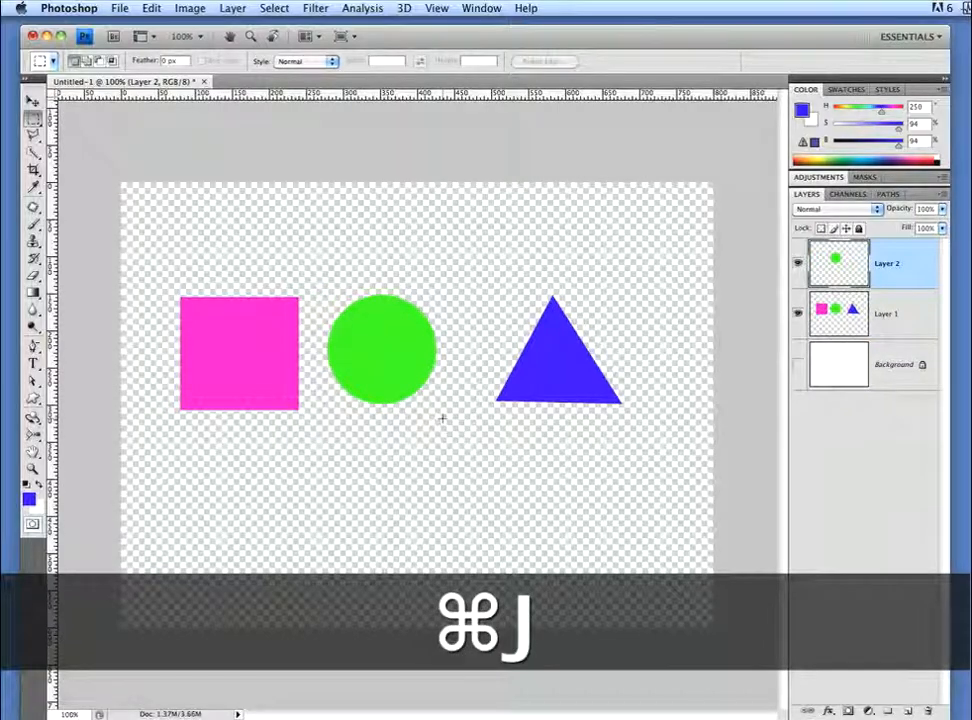
pyautogui.click(797, 314)
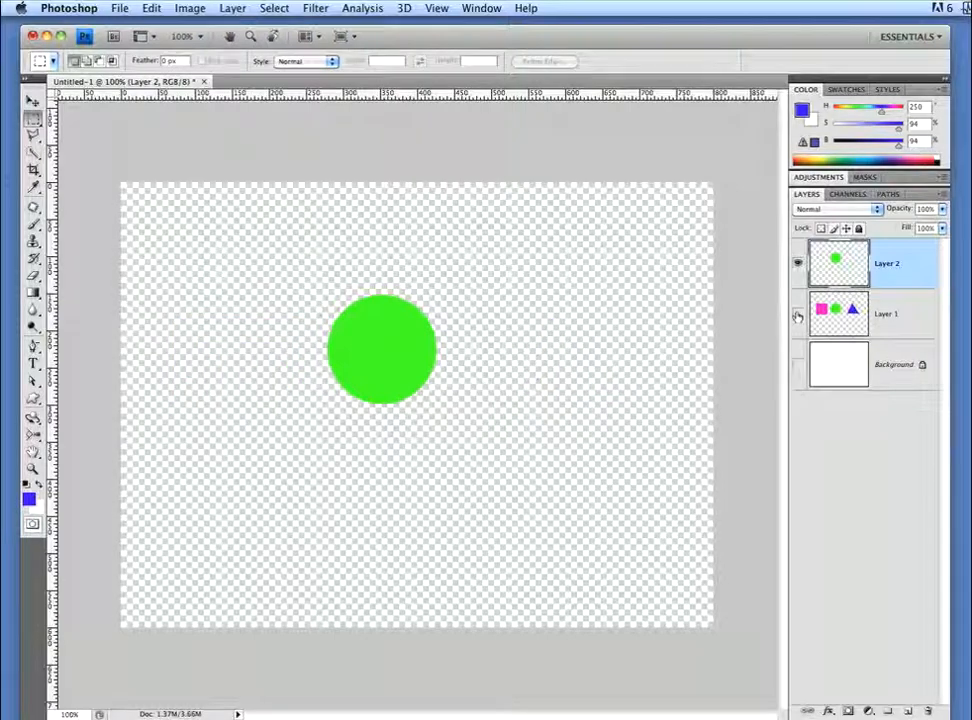
pyautogui.click(797, 314)
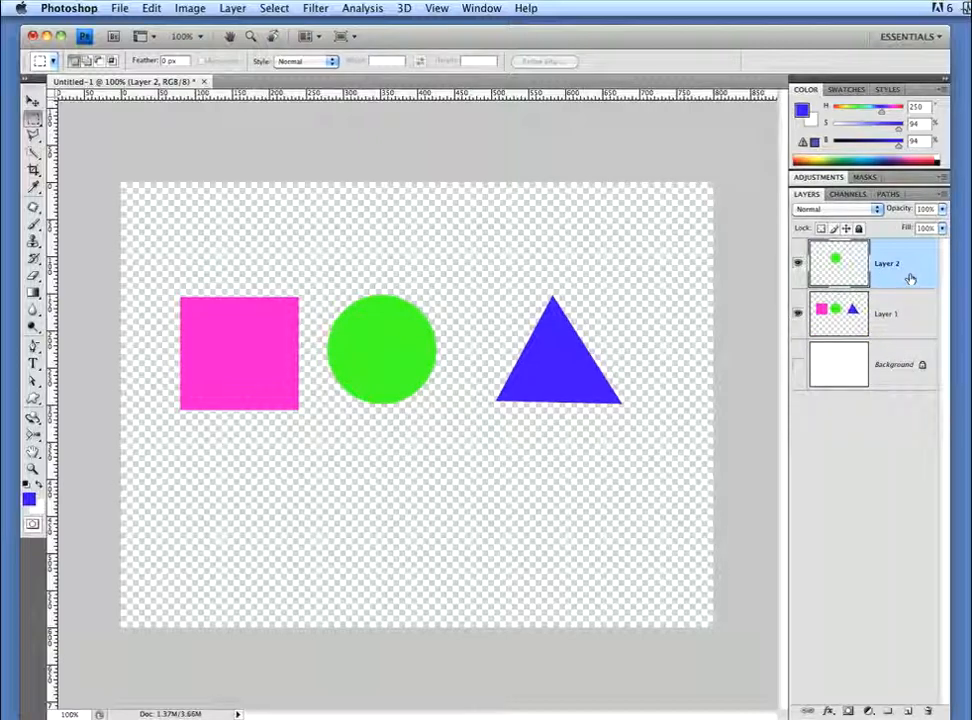
pyautogui.press('super+e')
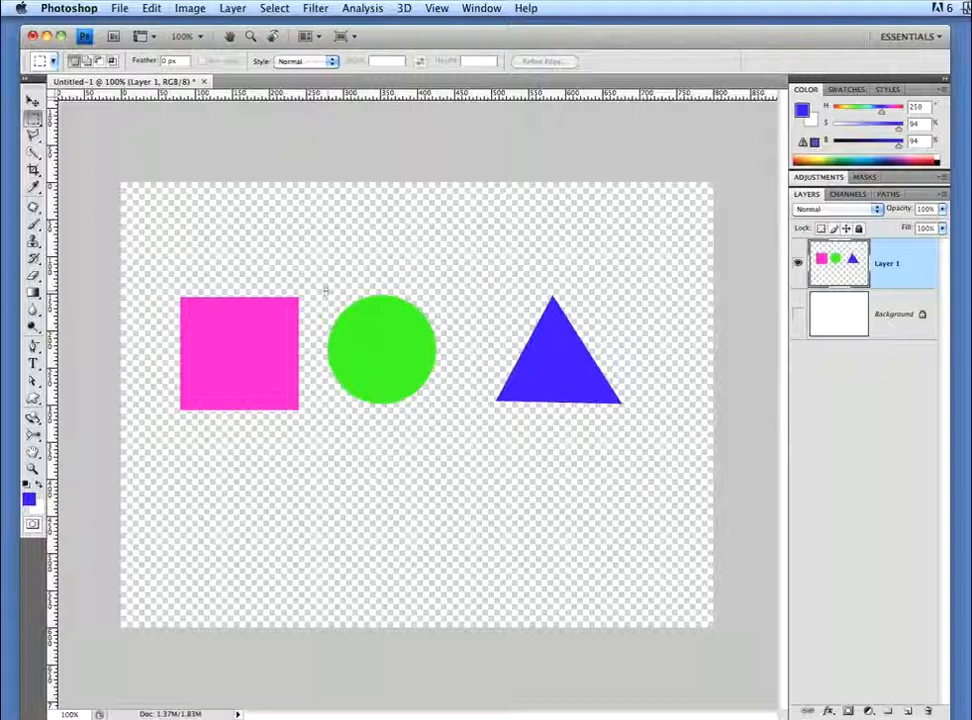
# Step: Marquee the green circle, nudge its pixels so the selection fits the outline, and cut it onto a new layer
pyautogui.moveTo(322, 291); pyautogui.dragTo(454, 415)
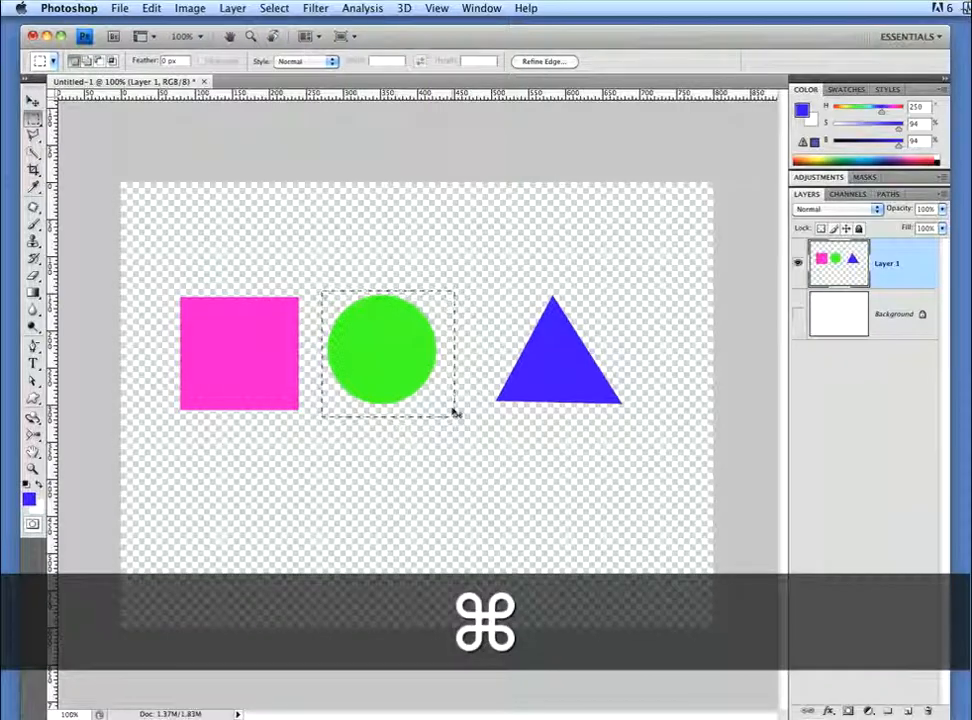
pyautogui.press('super+Up')
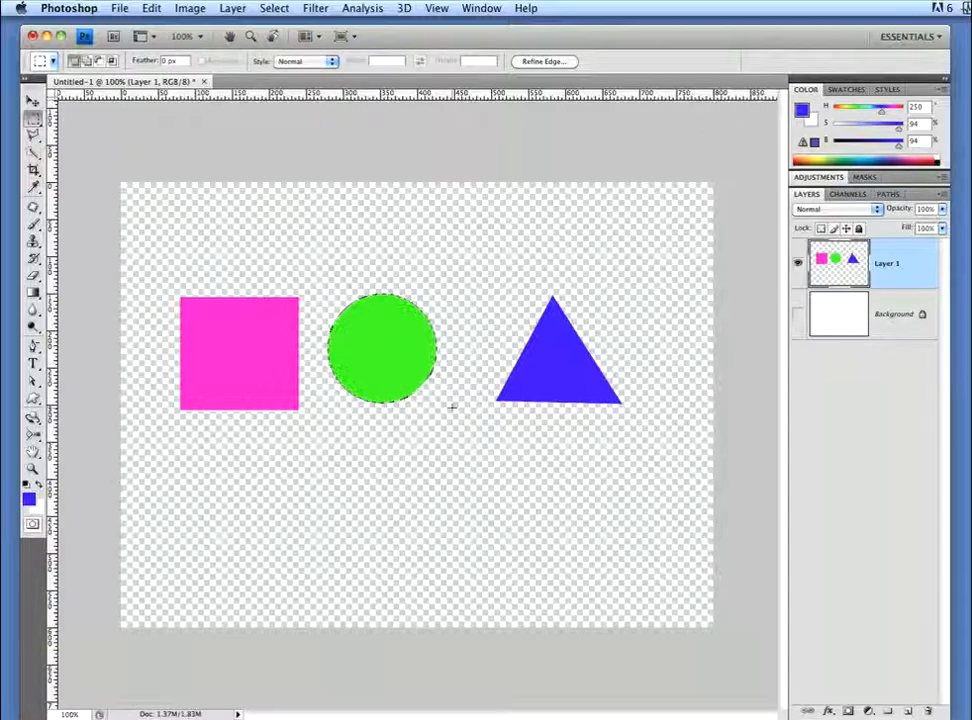
pyautogui.press('shift')
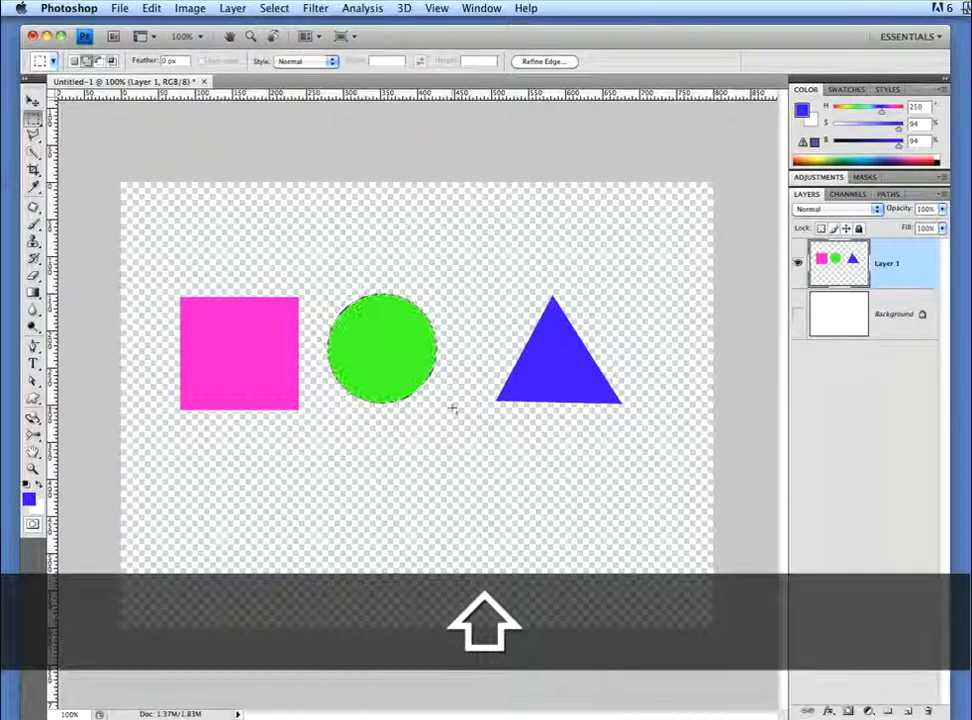
pyautogui.press('super')
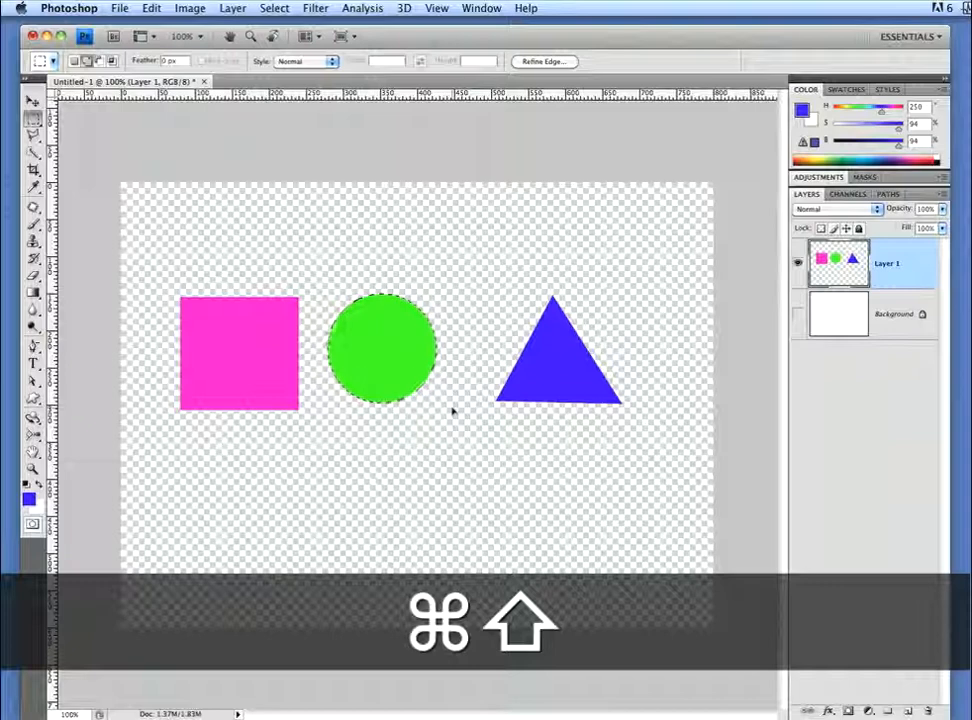
pyautogui.press('super+shift+j')
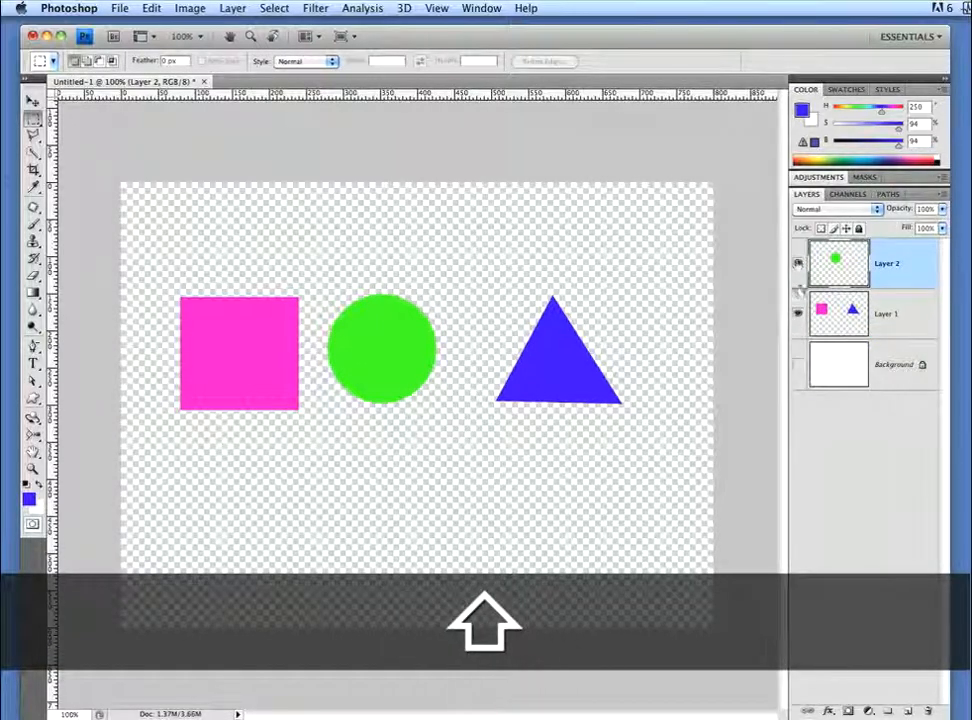
pyautogui.click(798, 313)
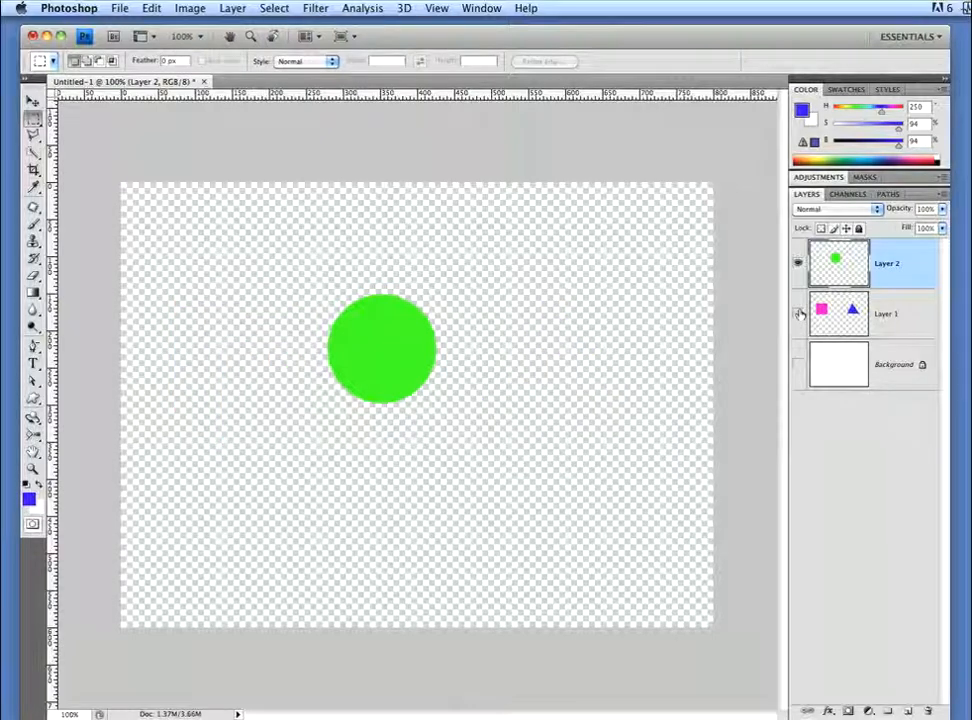
pyautogui.click(798, 313)
pyautogui.click(799, 263)
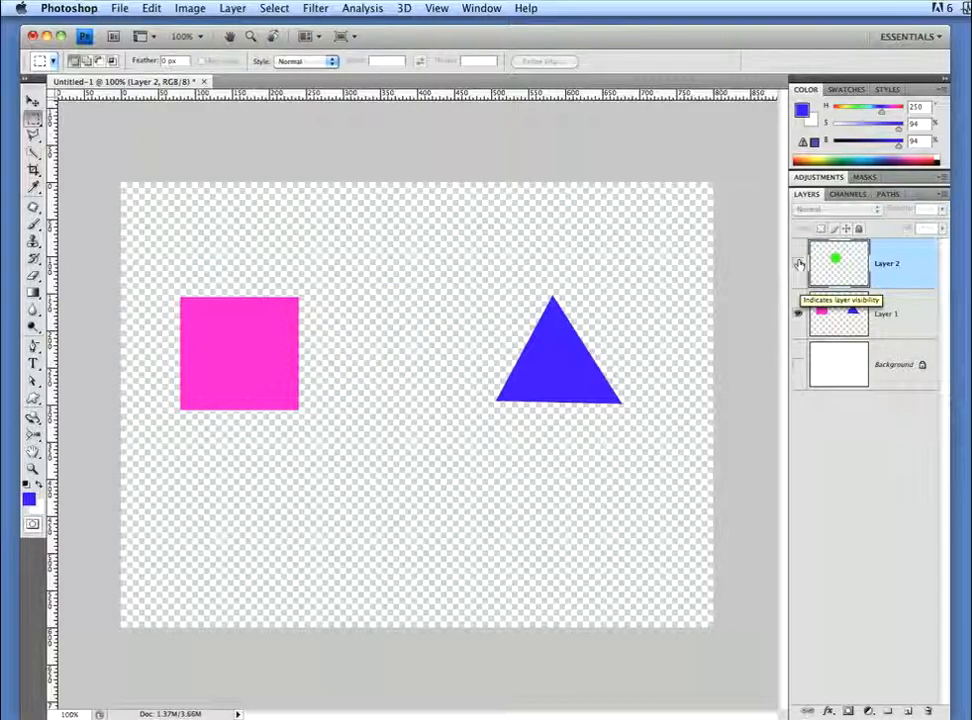
pyautogui.click(799, 263)
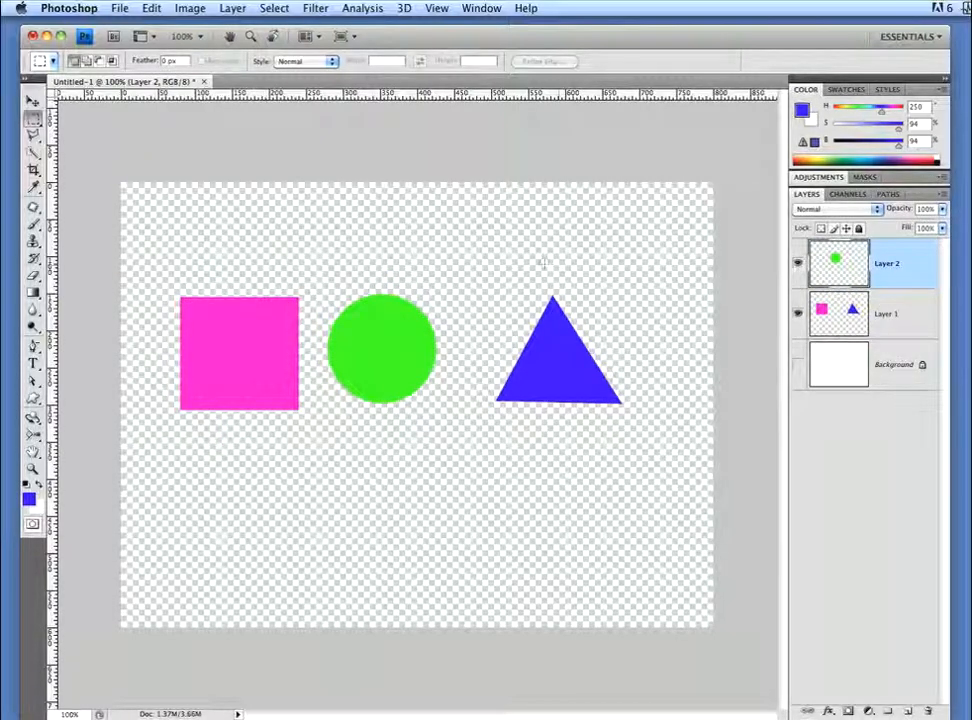
# Step: Marquee the pink square on Layer 1, nudge its pixels to fit the selection, and cut it onto a new layer
pyautogui.moveTo(156, 274); pyautogui.dragTo(321, 462)
pyautogui.click(926, 315)
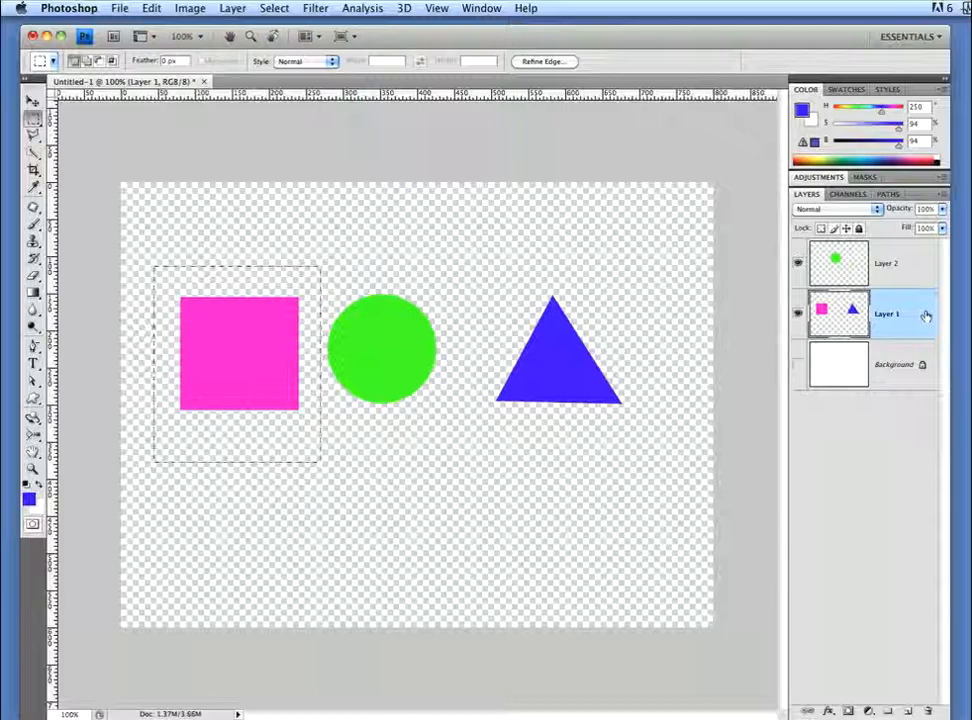
pyautogui.press('super+Up')
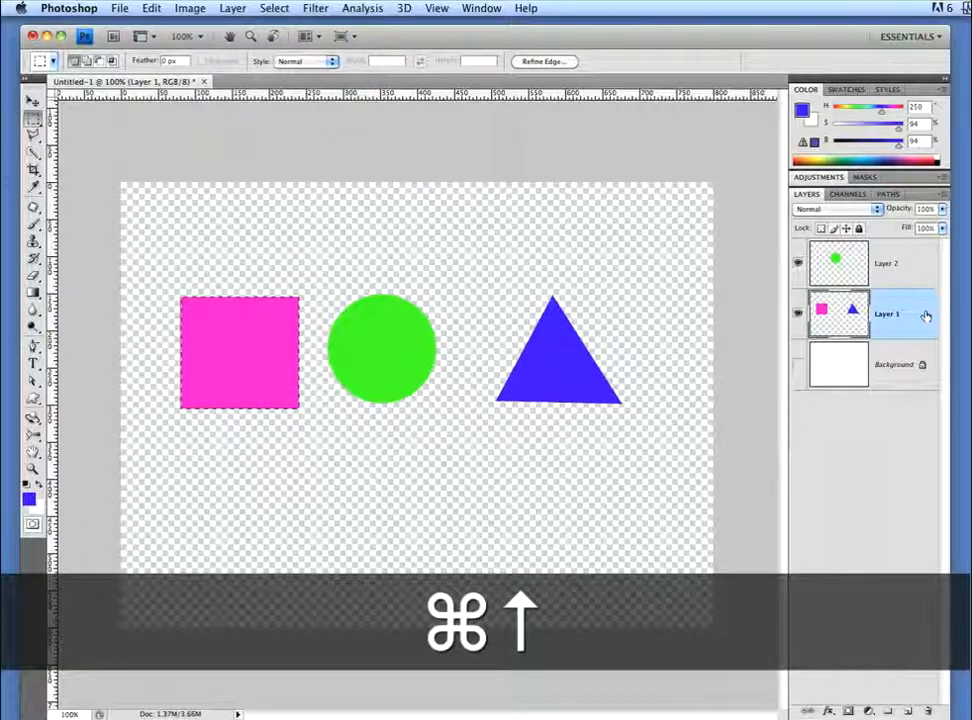
pyautogui.press('super+shift+j')
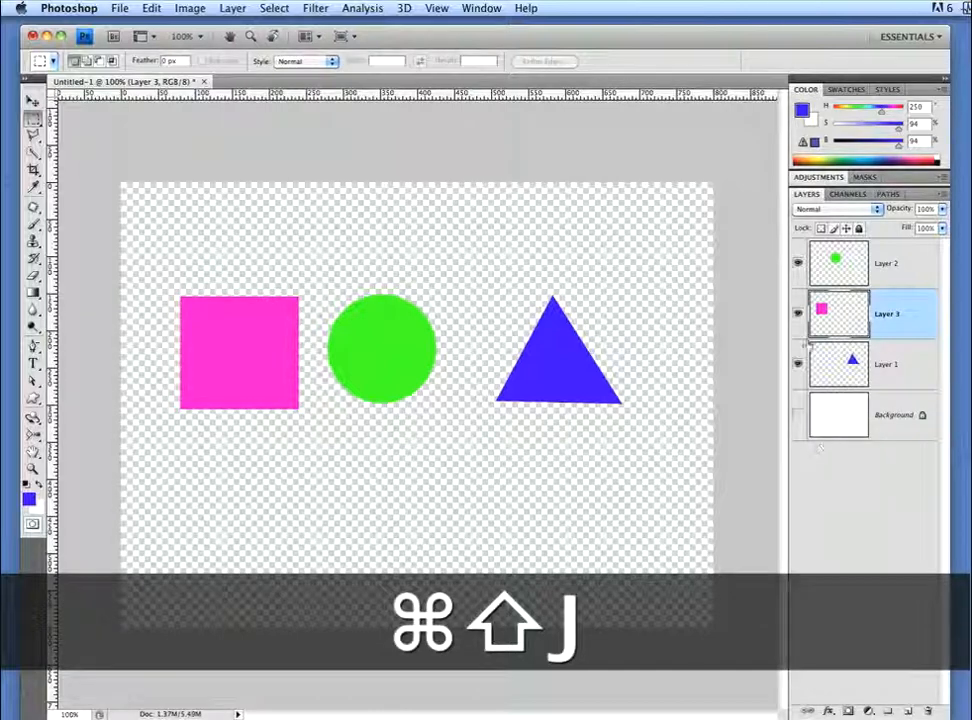
pyautogui.click(798, 313)
pyautogui.click(798, 313)
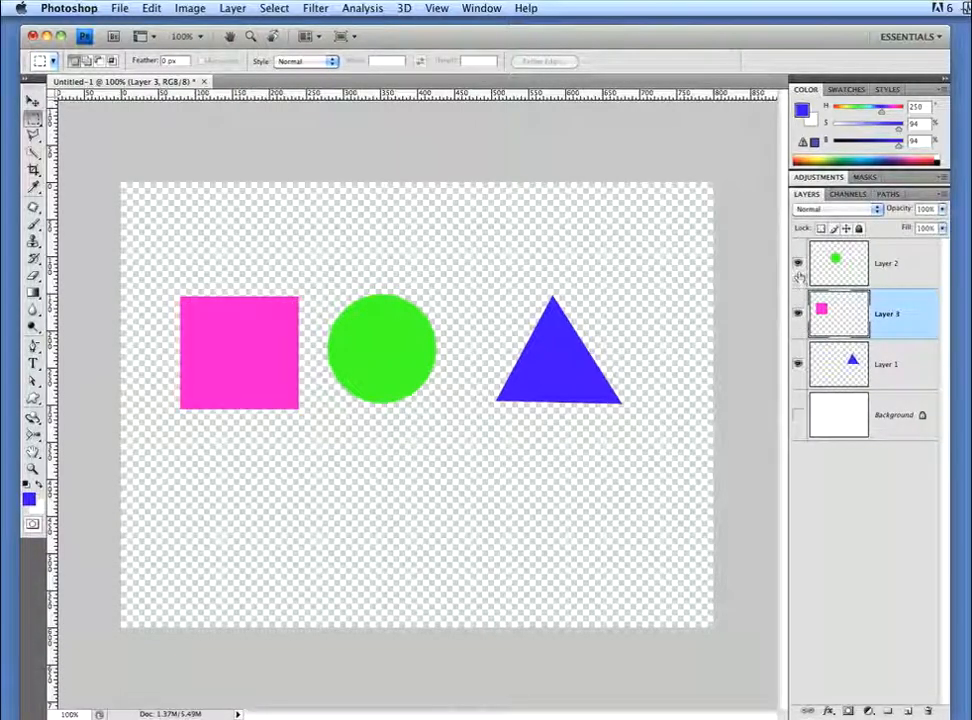
pyautogui.click(798, 263)
pyautogui.click(798, 263)
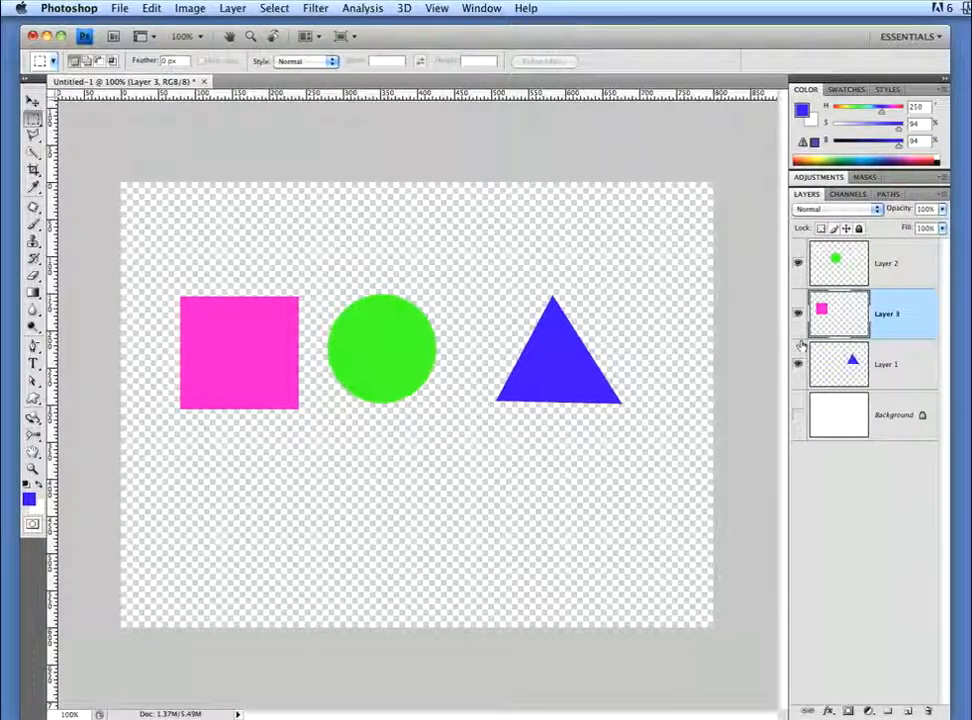
pyautogui.click(798, 364)
pyautogui.click(798, 364)
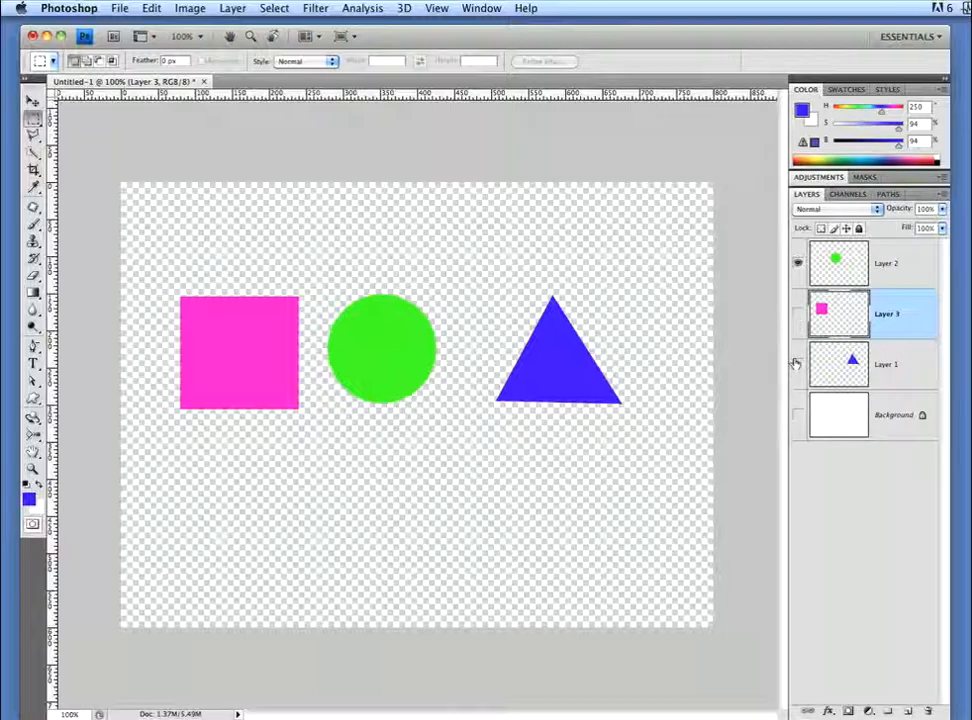
# Step: Show only the green circle's Layer 2, make it active, and snap a rectangular marquee selection to the circle
pyautogui.keyDown('alt'); pyautogui.click(798, 263); pyautogui.keyUp('alt')
pyautogui.hotkey('alt', ']')
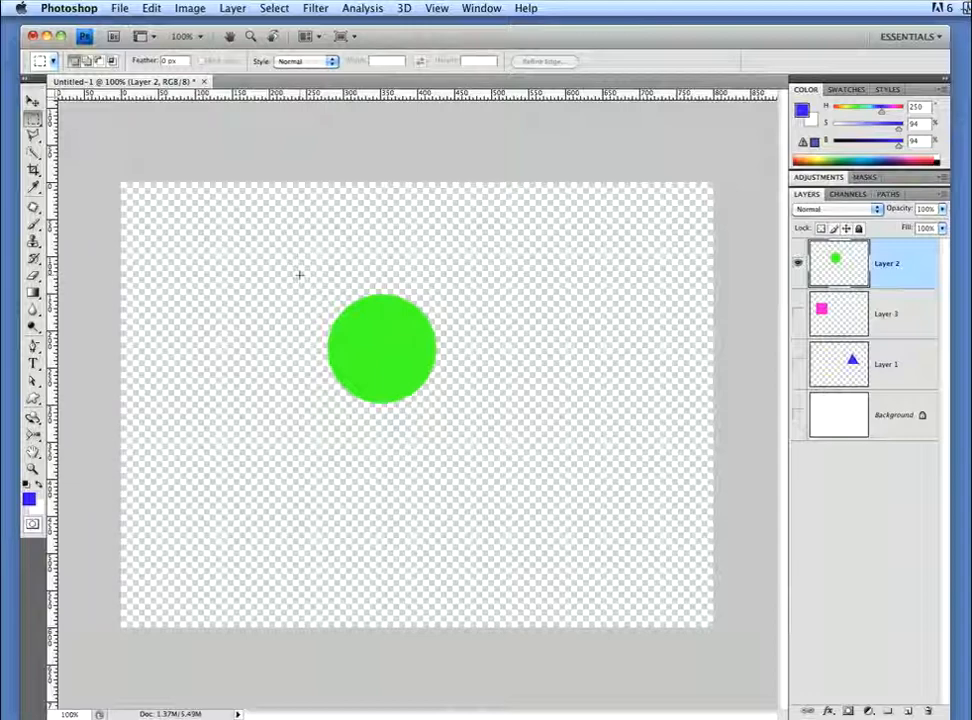
pyautogui.moveTo(293, 272); pyautogui.dragTo(465, 422)
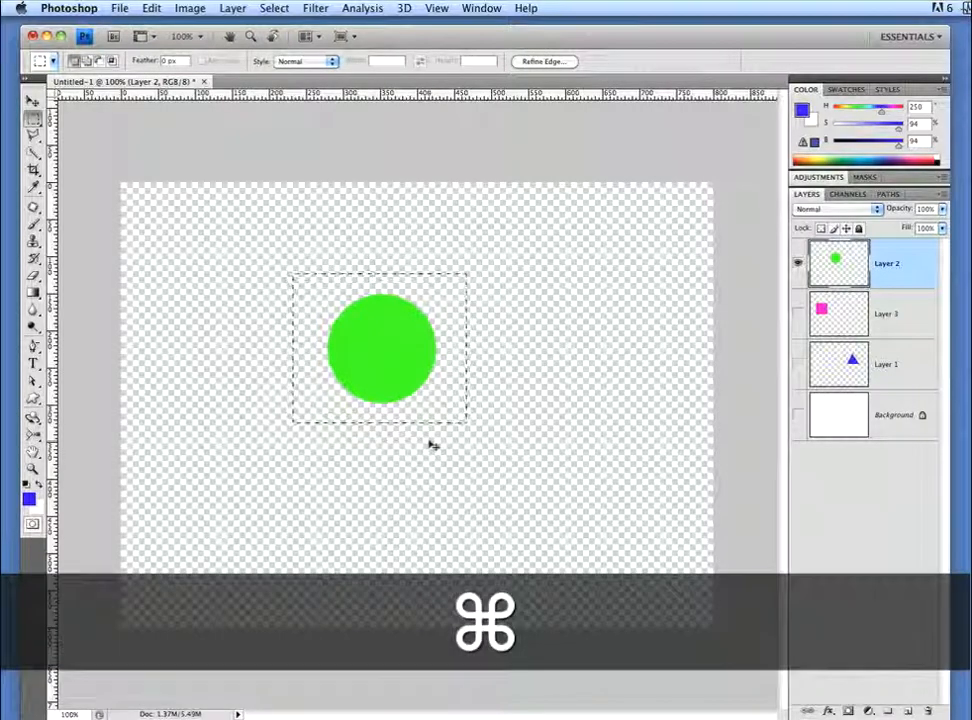
pyautogui.press('super+Up')
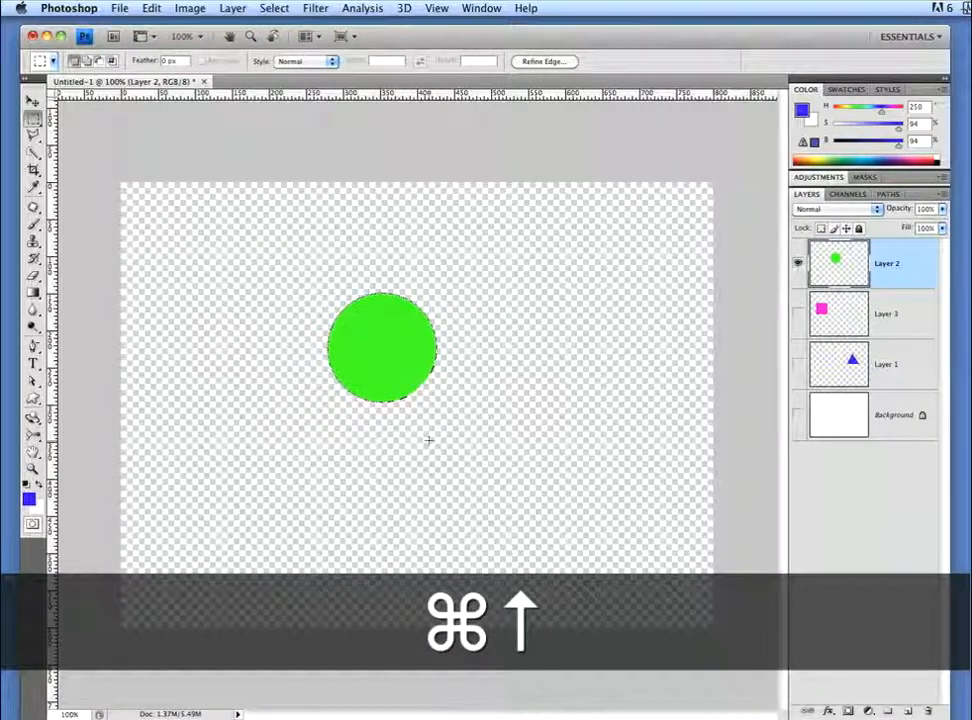
# Step: Move the green circle slightly up and right, scatter six duplicates of it across the canvas, and deselect
pyautogui.moveTo(388, 349); pyautogui.dragTo(404, 320)
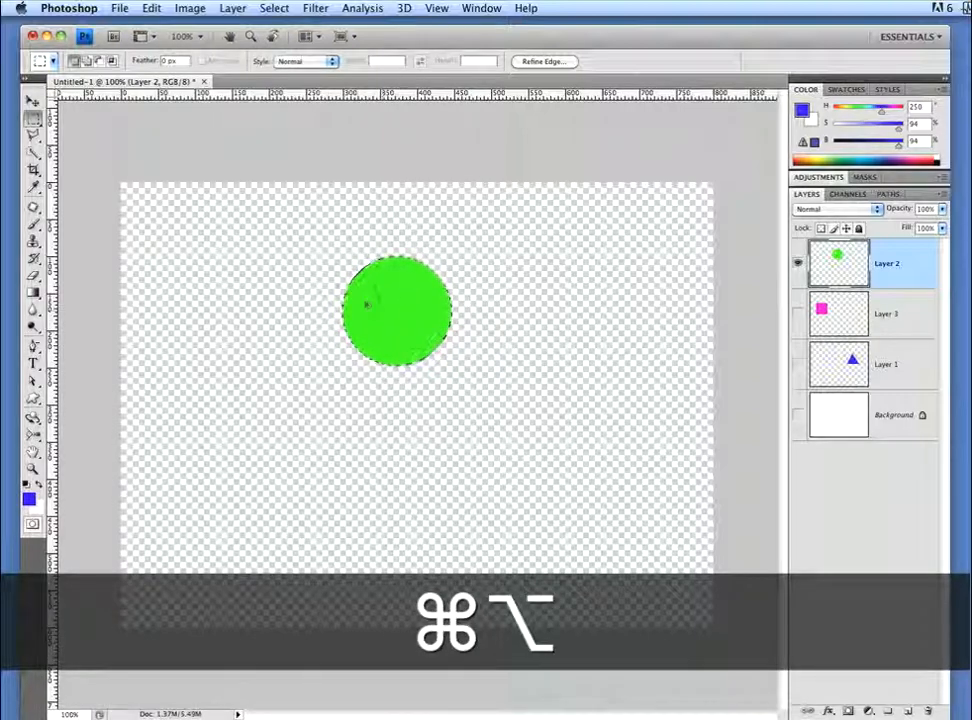
pyautogui.moveTo(386, 291)
pyautogui.mouseDown()
pyautogui.moveTo(375, 303)
pyautogui.moveTo(400, 298)
pyautogui.mouseUp()
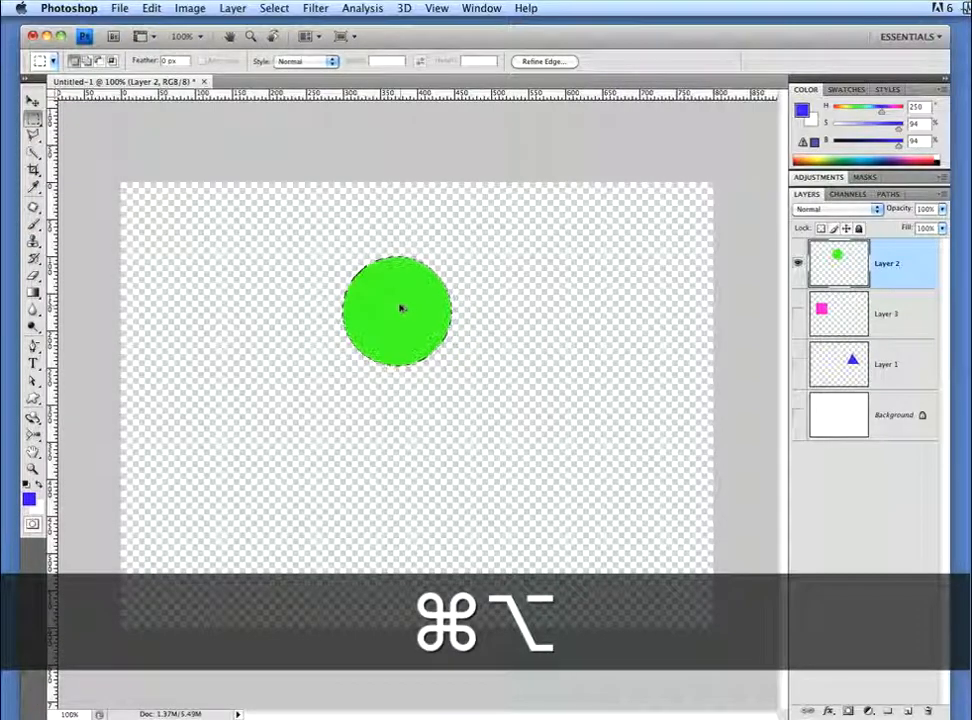
pyautogui.moveTo(395, 306); pyautogui.dragTo(527, 428)
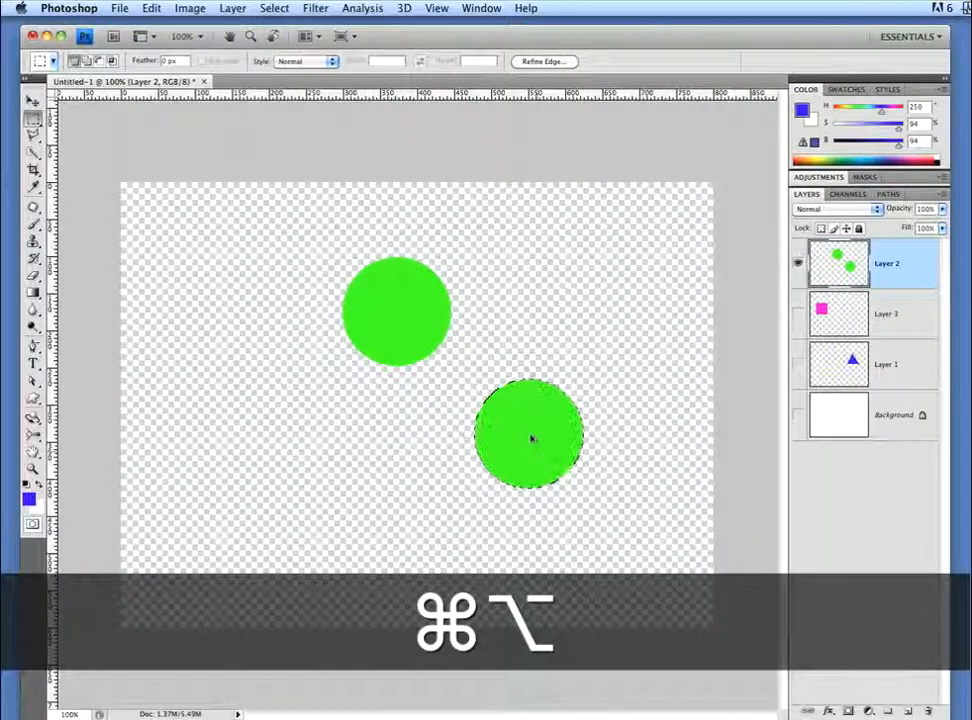
pyautogui.moveTo(531, 438); pyautogui.dragTo(606, 570)
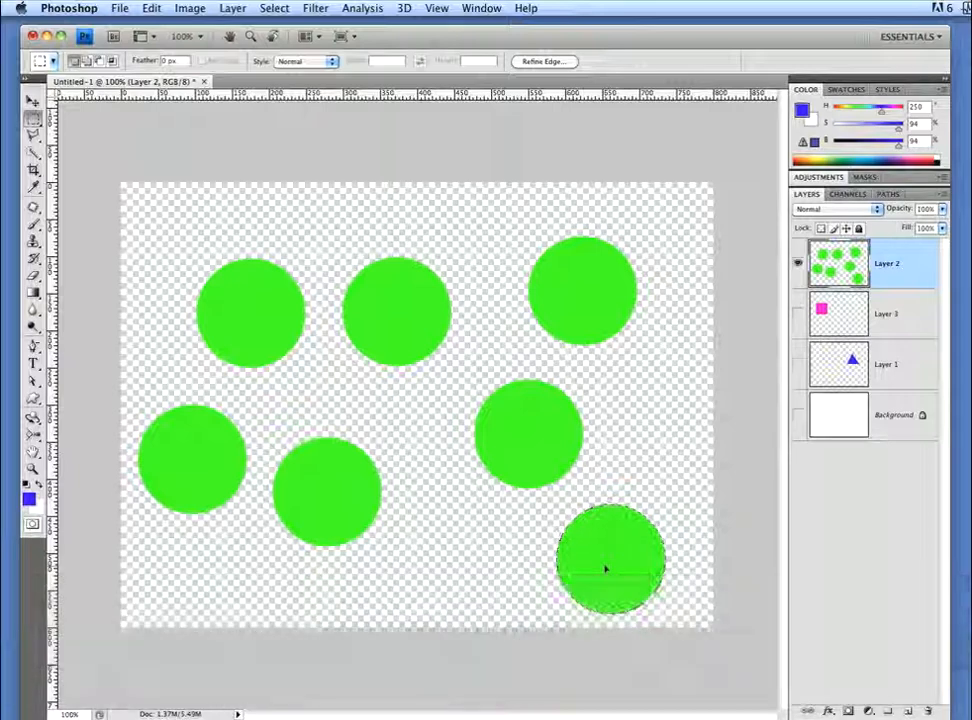
pyautogui.click(629, 465)
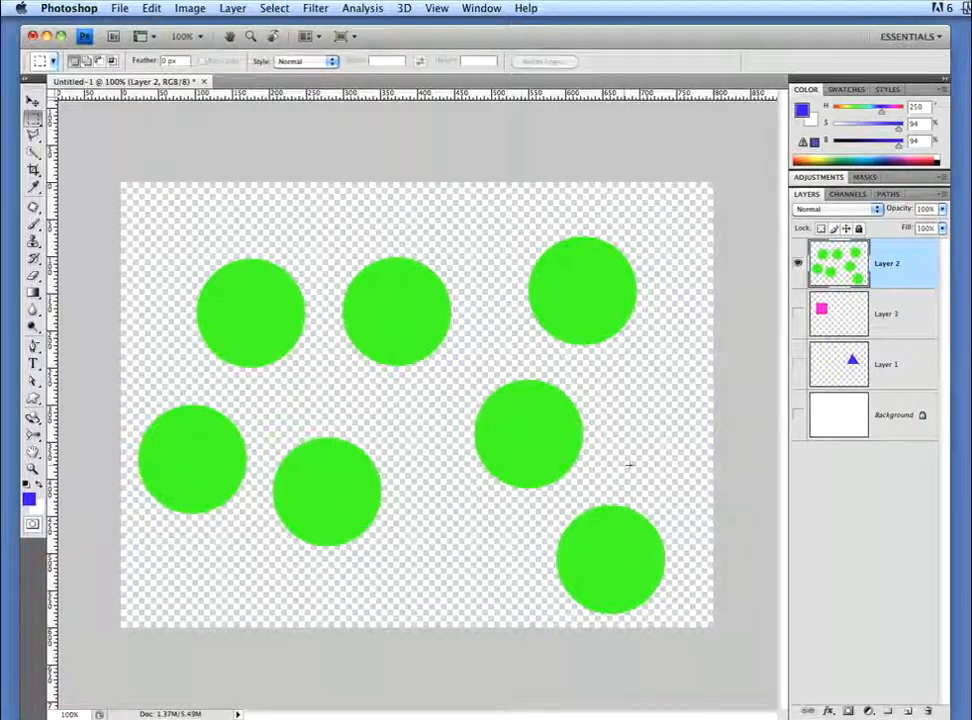
# Step: Hide Layer 2 and show Layer 3 with the pink square
pyautogui.click(797, 263)
pyautogui.click(797, 314)
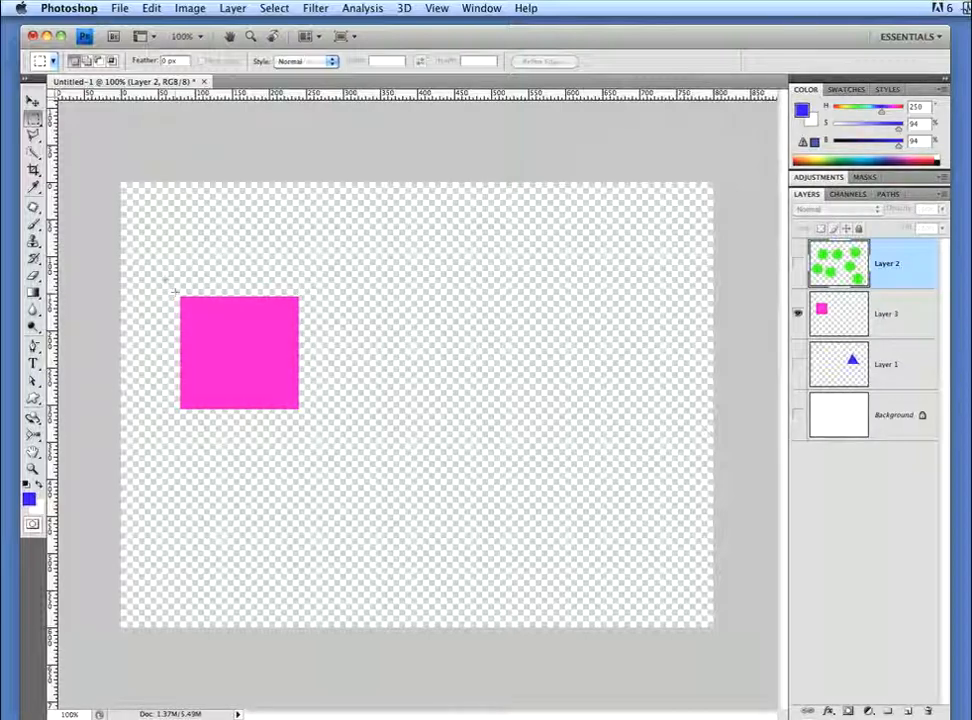
pyautogui.moveTo(166, 281); pyautogui.dragTo(318, 428)
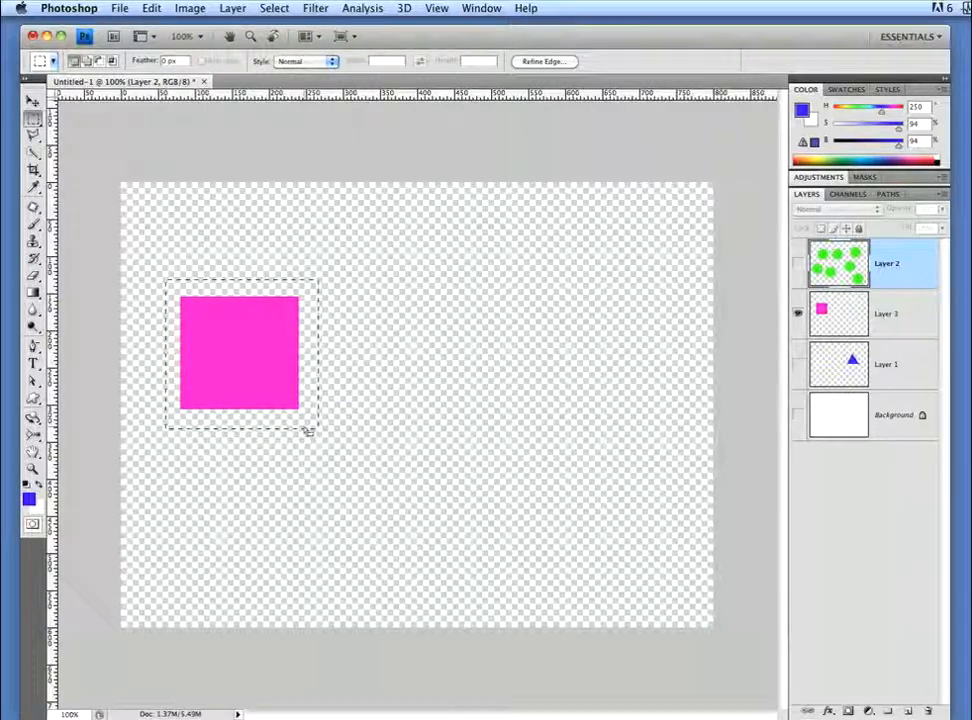
pyautogui.press('super+Up')
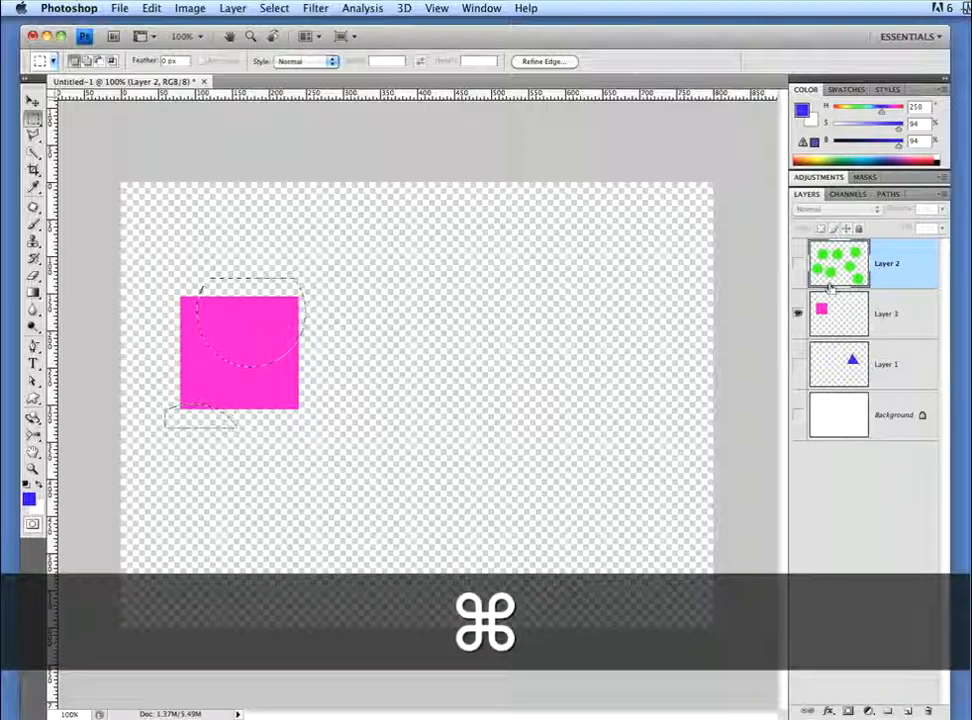
pyautogui.press('super+d')
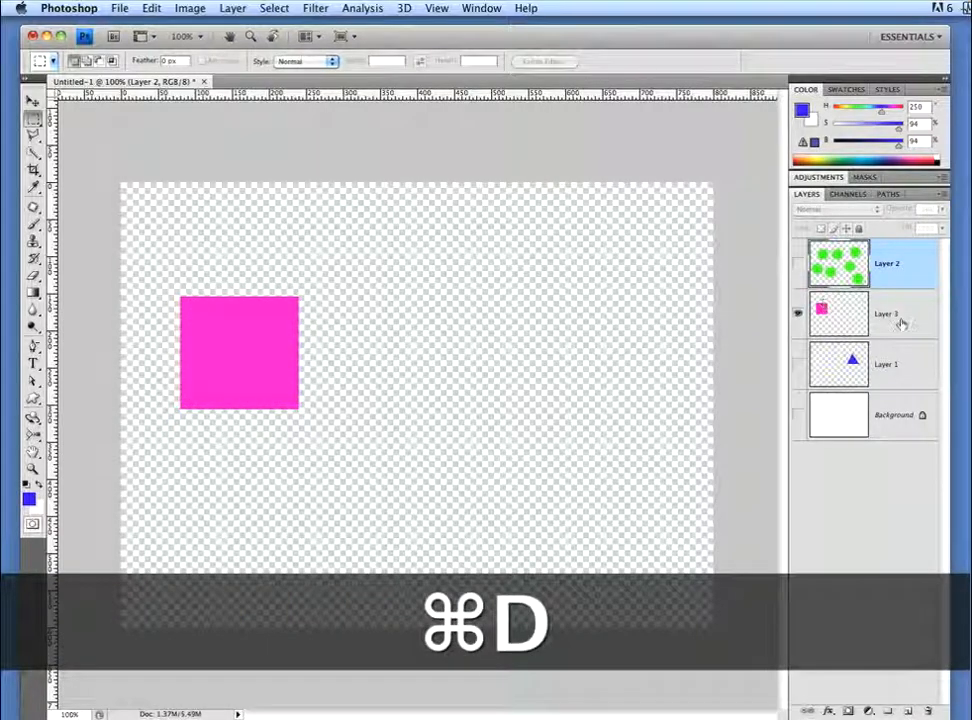
# Step: Make Layer 3 active and snap a loose rectangular marquee selection to the pink square
pyautogui.click(844, 318)
pyautogui.moveTo(141, 267); pyautogui.dragTo(360, 466)
pyautogui.press('super+Up')
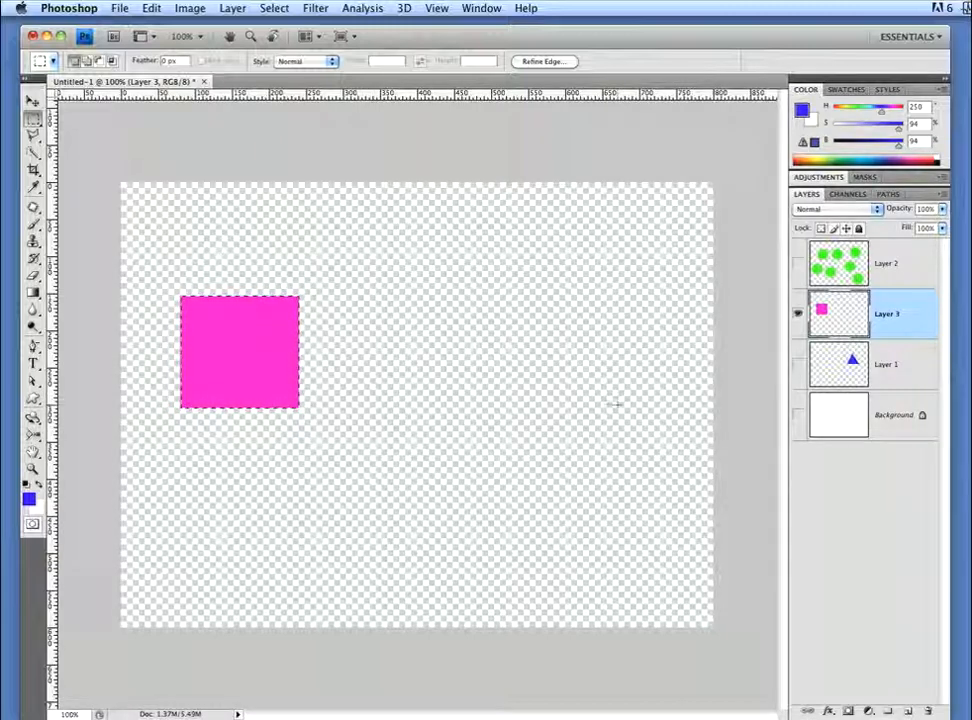
# Step: Duplicate the selected pink square straight down, leaving a narrow gap below the original
pyautogui.press('alt+super')
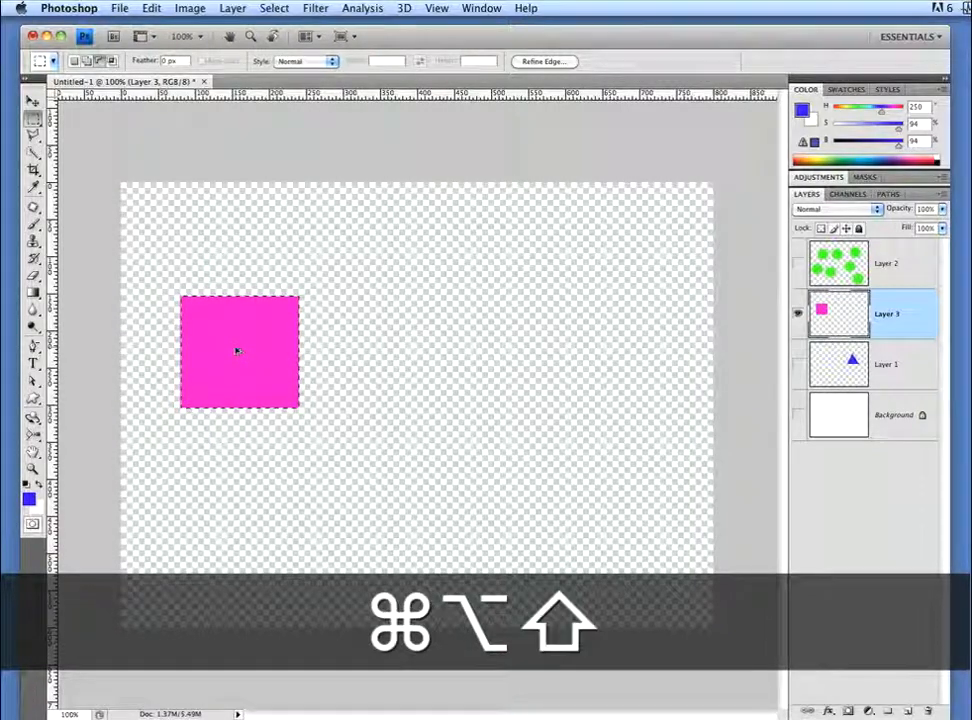
pyautogui.press('super+alt+shift+Right')
pyautogui.moveTo(258, 351); pyautogui.dragTo(212, 473)
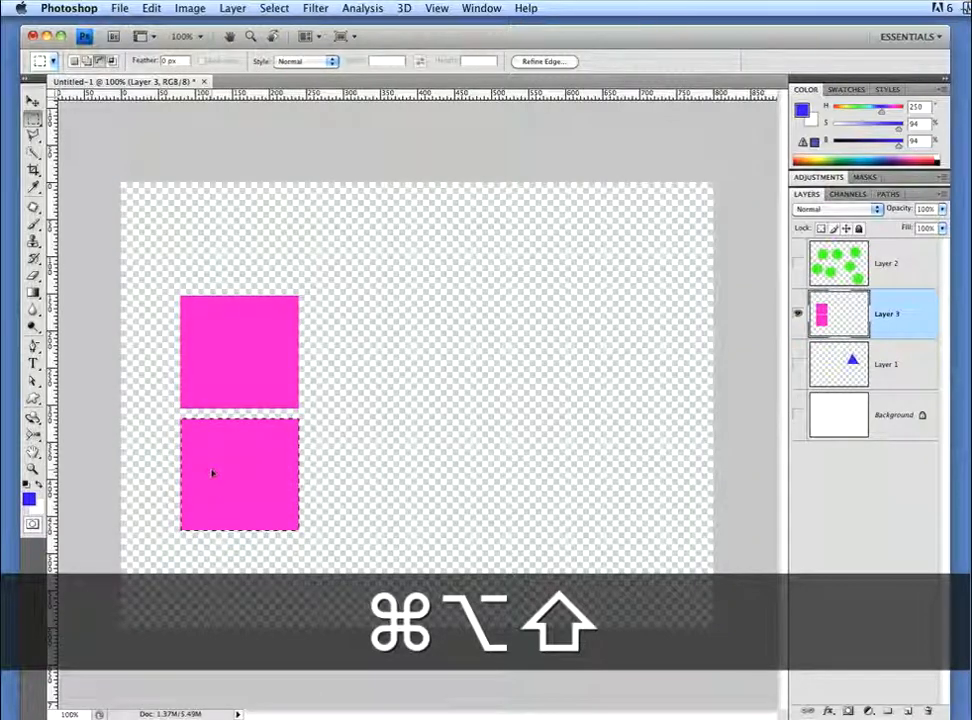
# Step: Duplicate the lower pink square to the right and that copy straight up, forming an evenly spaced two-by-two grid
pyautogui.moveTo(212, 473); pyautogui.dragTo(228, 474)
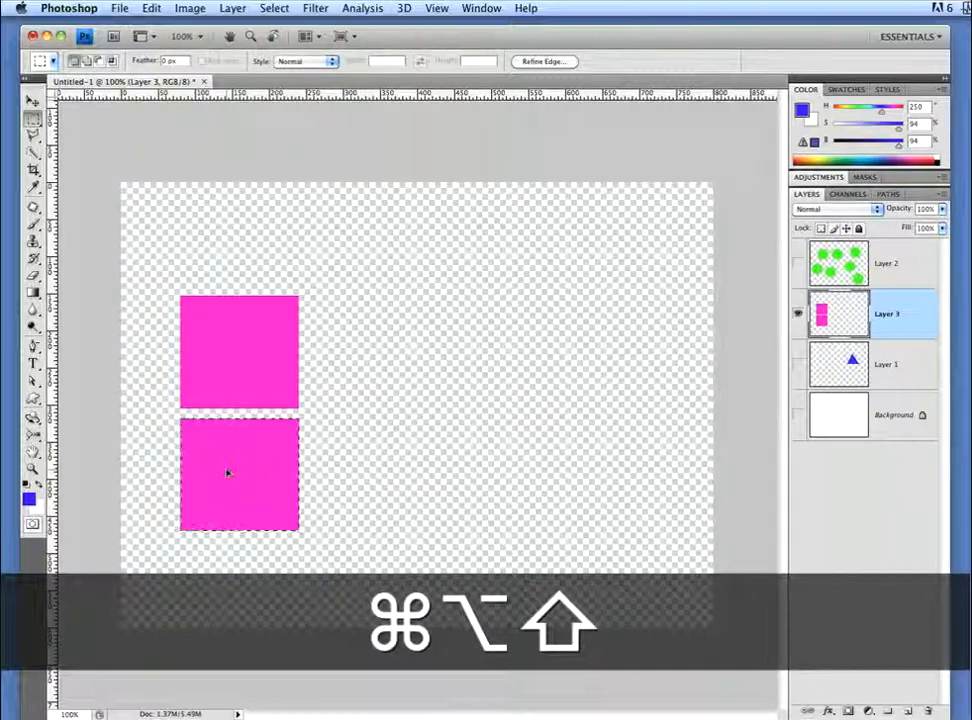
pyautogui.press('super+alt+shift+Right')
pyautogui.press('super+alt+shift+Right')
pyautogui.press('super+alt+shift+Right')
pyautogui.press('super+alt+shift+Right')
pyautogui.press('super+alt+shift+Right')
pyautogui.press('super+alt+shift+Right')
pyautogui.press('super+alt+shift+Right')
pyautogui.press('super+alt+shift+Right')
pyautogui.moveTo(304, 474); pyautogui.dragTo(357, 348)
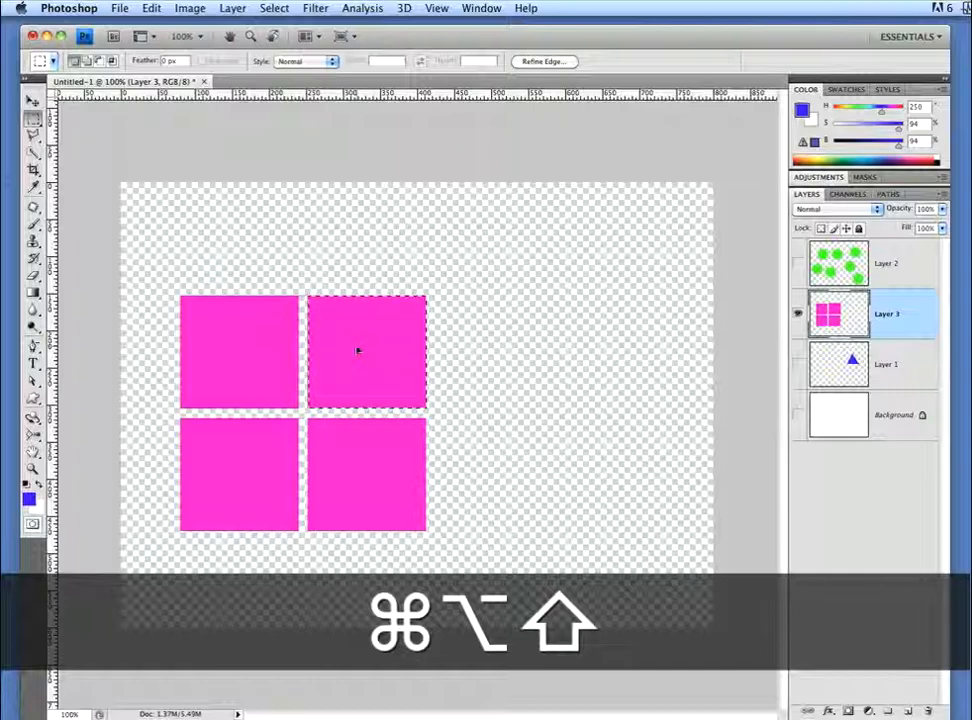
# Step: Duplicate the selected upper pink square to the right as a third square in the top row, and deselect
pyautogui.moveTo(358, 349); pyautogui.dragTo(486, 349)
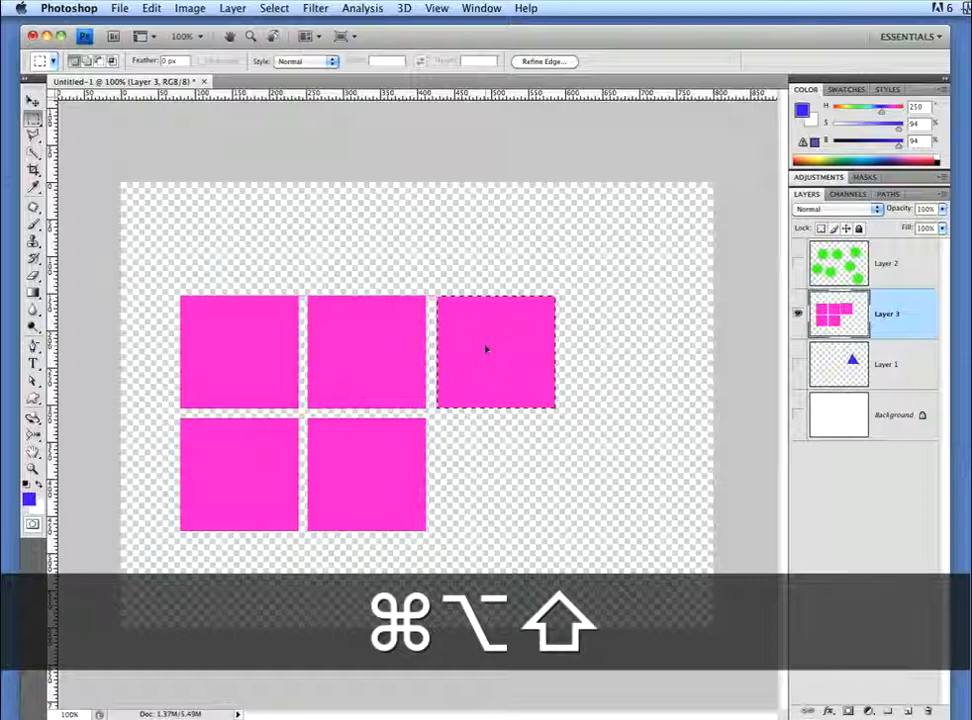
pyautogui.moveTo(486, 349); pyautogui.dragTo(486, 349)
pyautogui.click(508, 340)
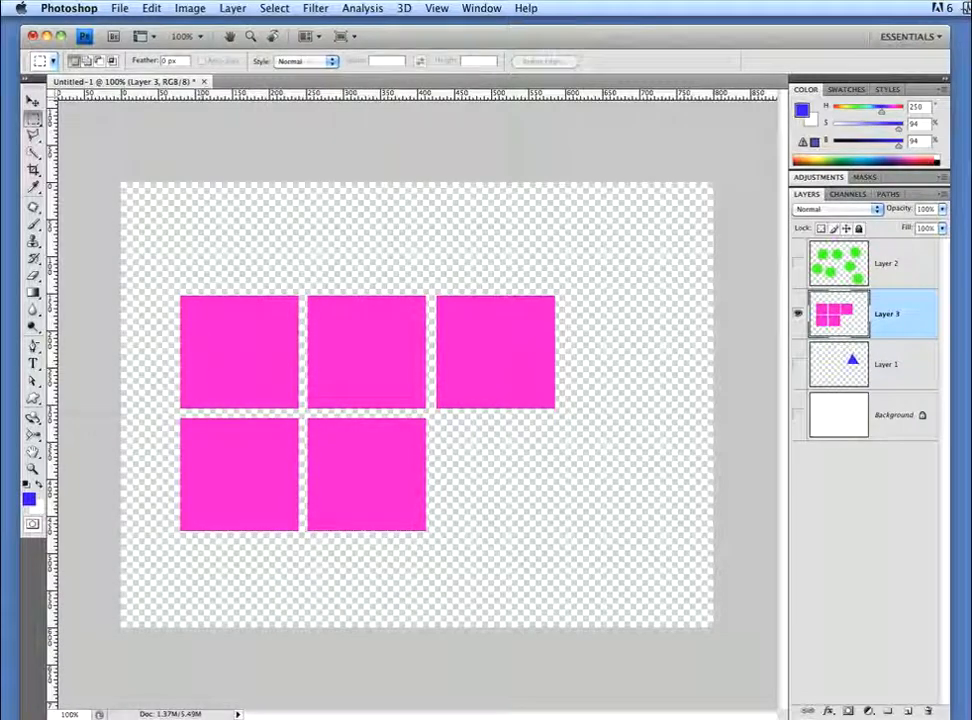
# Step: Marquee the two-by-two block of pink squares, fit the selection to them, duplicate the block to the right, and deselect
pyautogui.moveTo(148, 272); pyautogui.dragTo(432, 593)
pyautogui.press('super+Up')
pyautogui.moveTo(341, 493); pyautogui.dragTo(594, 496)
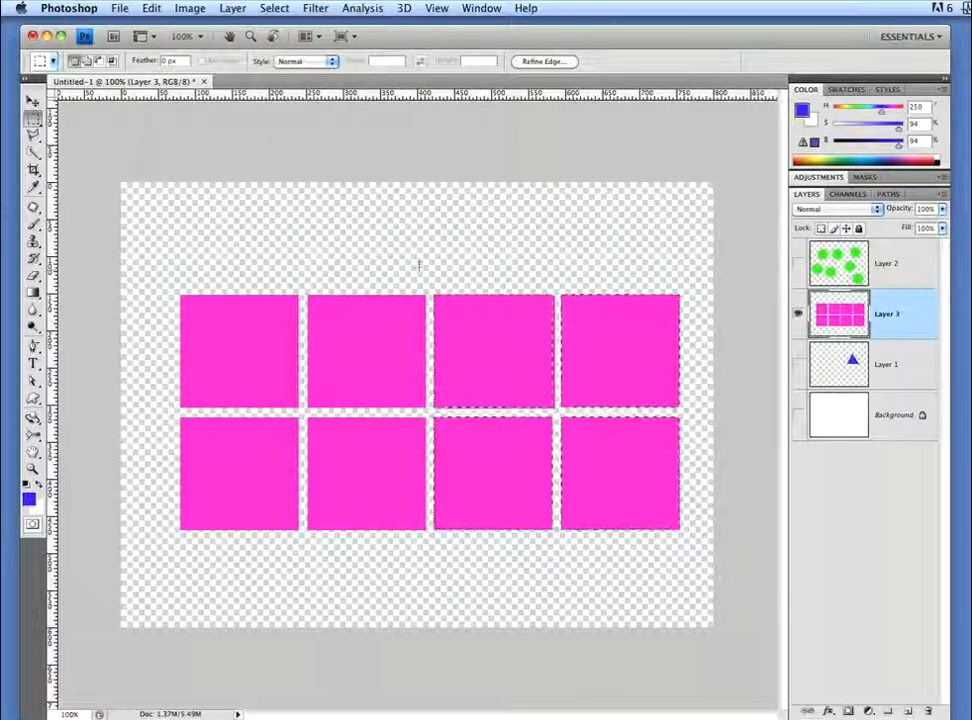
pyautogui.click(566, 463)
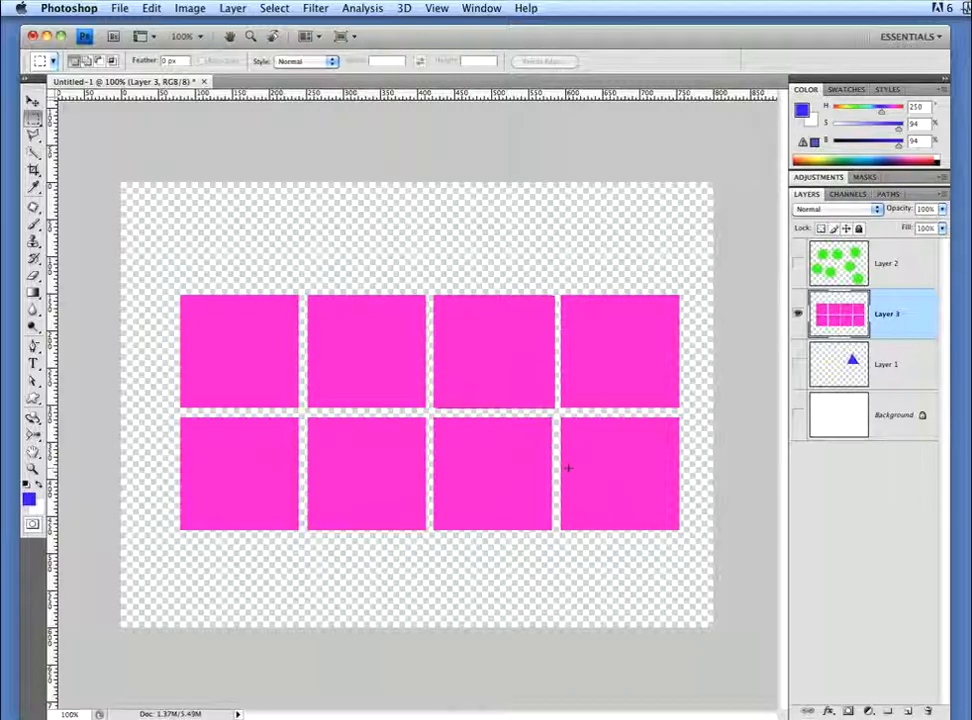